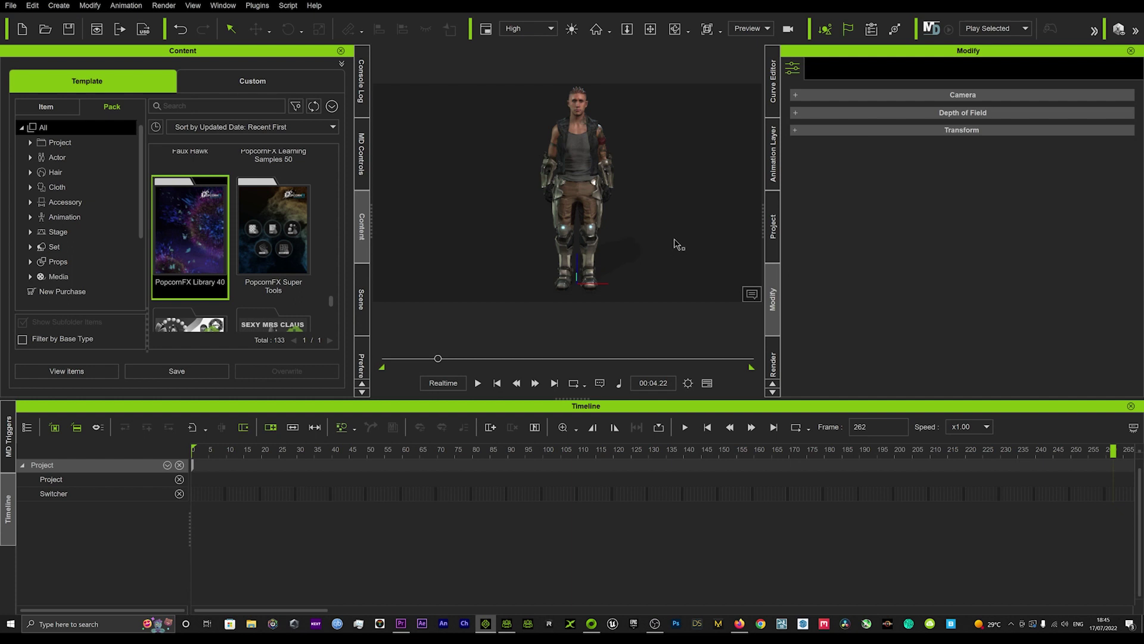
Apply the Dissolve Mesh effect from the PopcornFX Library 40 pack and preview its playback.
{"action": "double_click", "coordinate": [201, 256]}
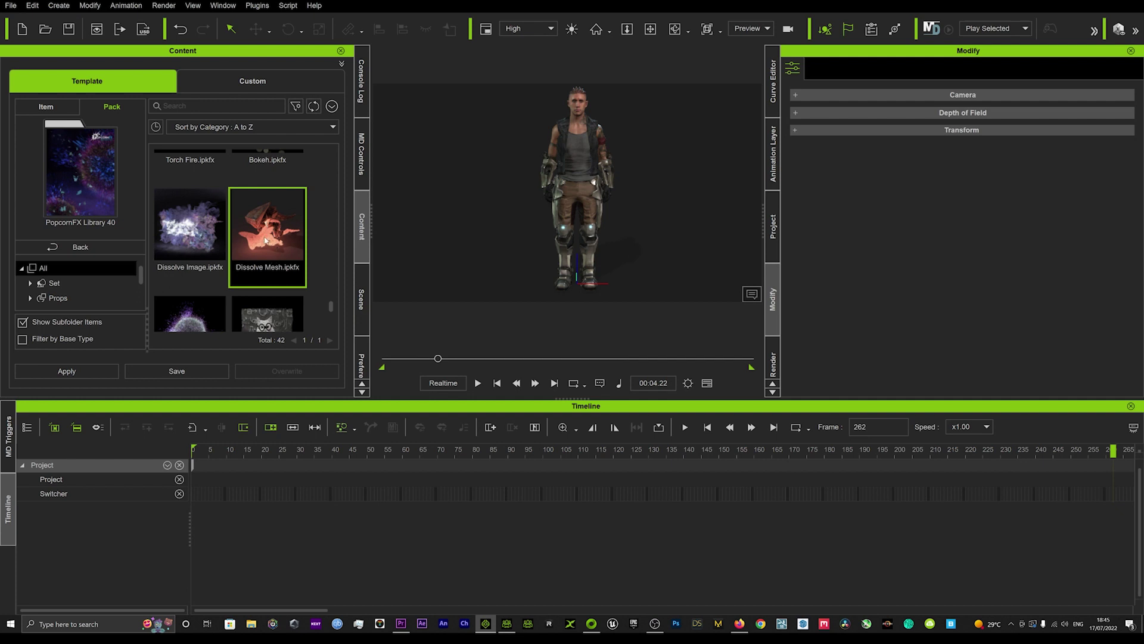
{"action": "mouse_move", "coordinate": [264, 238]}
{"action": "left_mouse_down"}
{"action": "mouse_move", "coordinate": [500, 334]}
{"action": "mouse_move", "coordinate": [353, 327]}
{"action": "mouse_move", "coordinate": [258, 229]}
{"action": "left_mouse_up"}
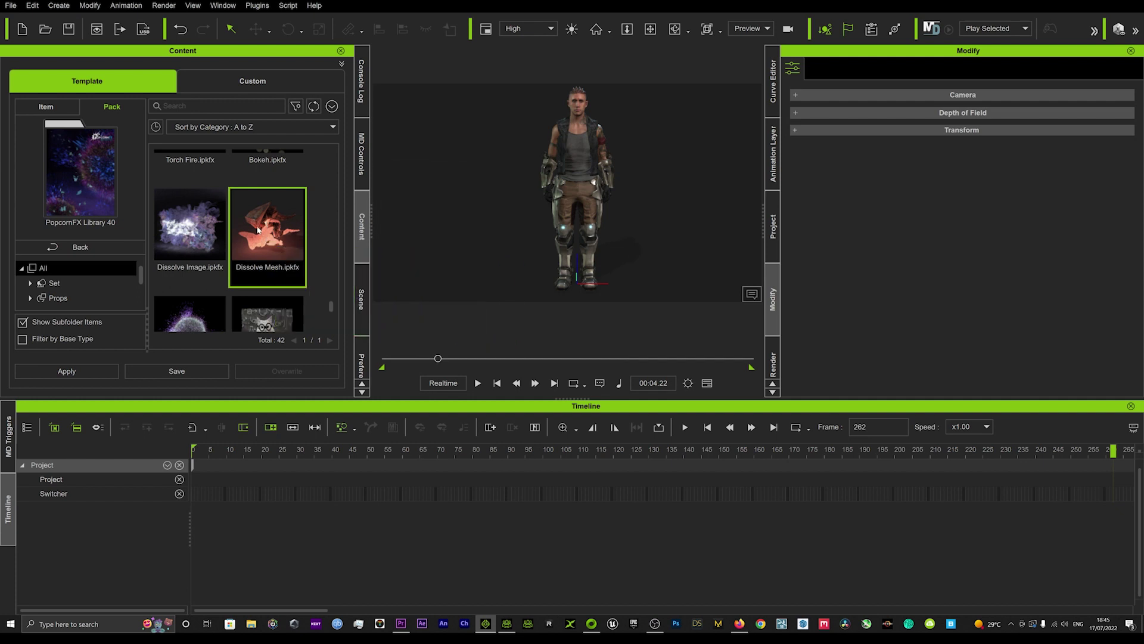
{"action": "double_click", "coordinate": [258, 230]}
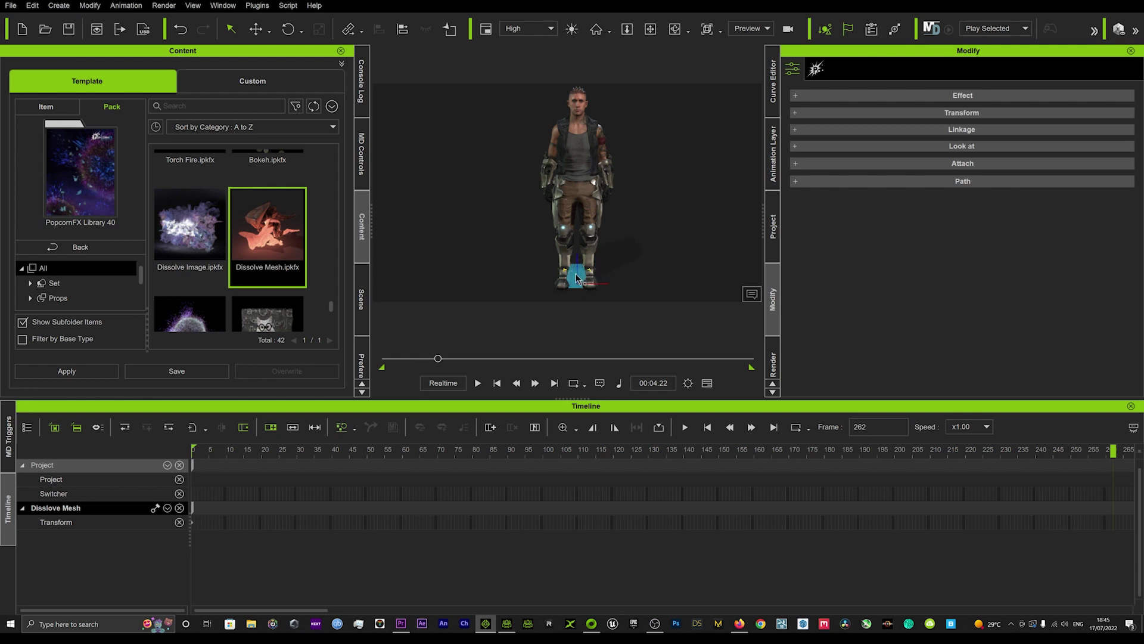
{"action": "key", "text": "space"}
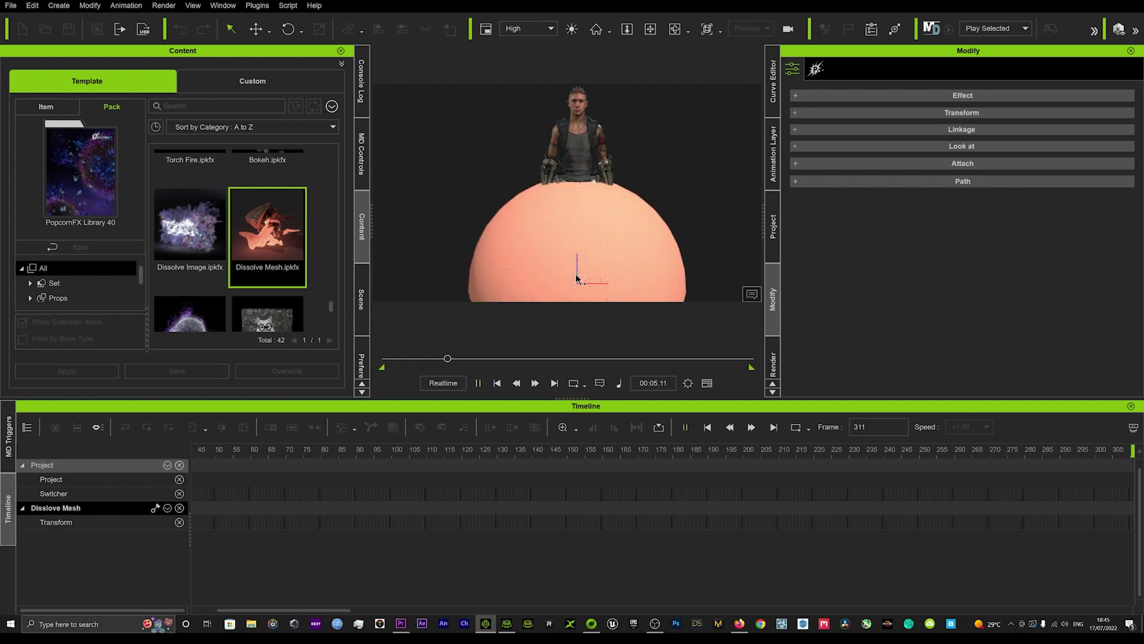
{"action": "key", "text": "space"}
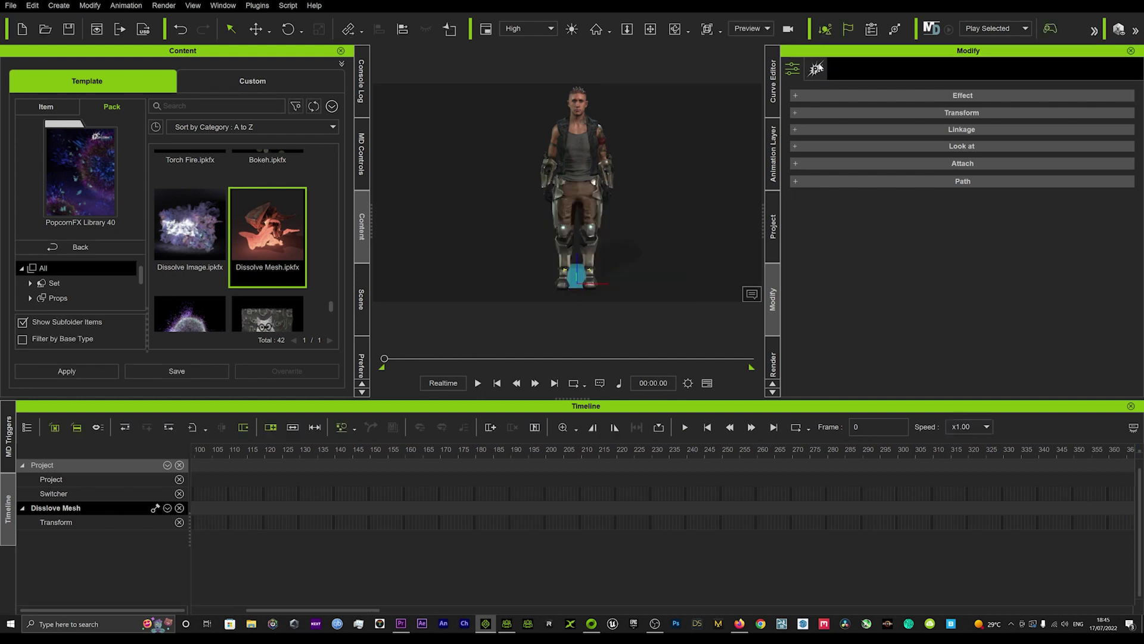
Set the Dissolve Mesh emitter's Sampler Mesh to the character in the PopcornFX settings.
{"action": "left_click", "coordinate": [816, 69]}
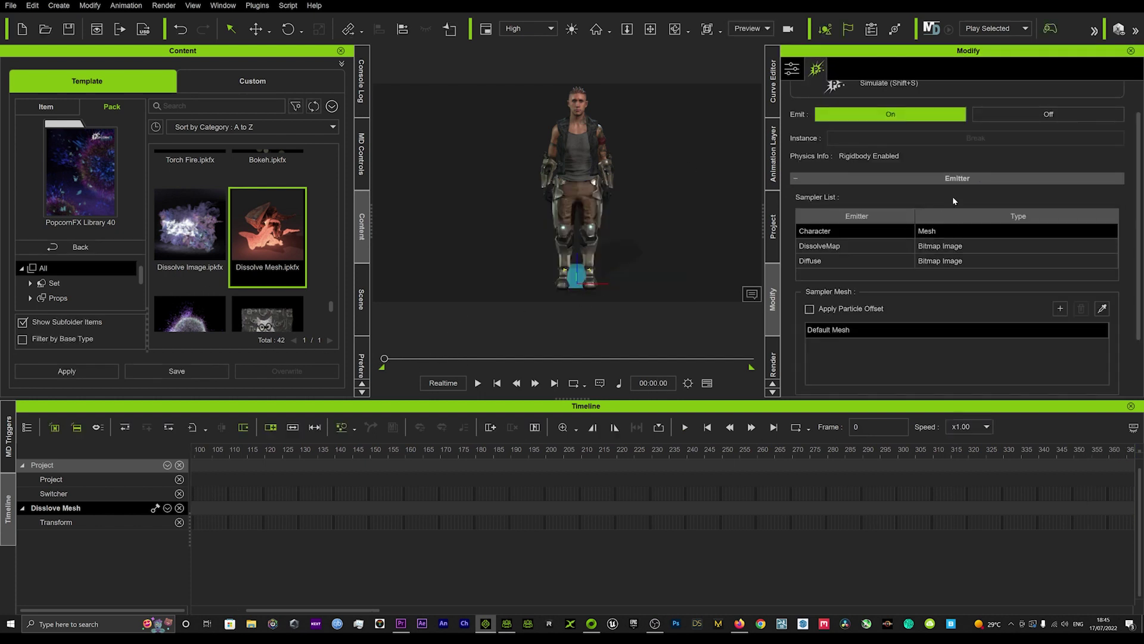
{"action": "scroll", "coordinate": [907, 293], "scroll_direction": "down", "scroll_amount": 3}
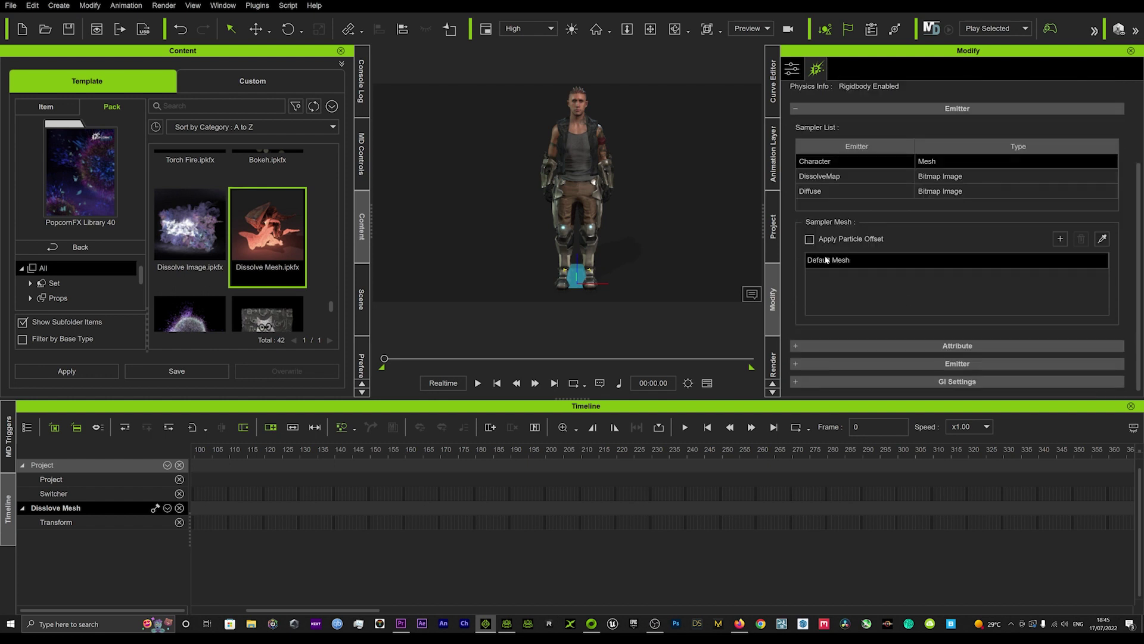
{"action": "left_click", "coordinate": [1102, 239]}
{"action": "left_click", "coordinate": [579, 107]}
Play the animation and scrub back to check the lava trails around the character.
{"action": "key", "text": "space"}
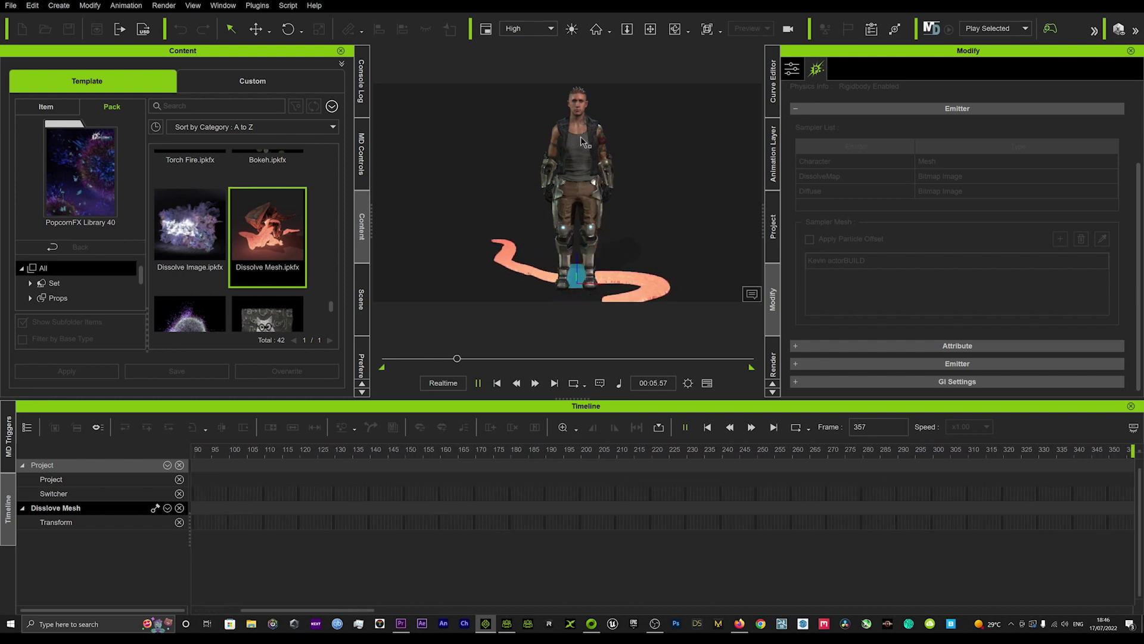
{"action": "key", "text": "space"}
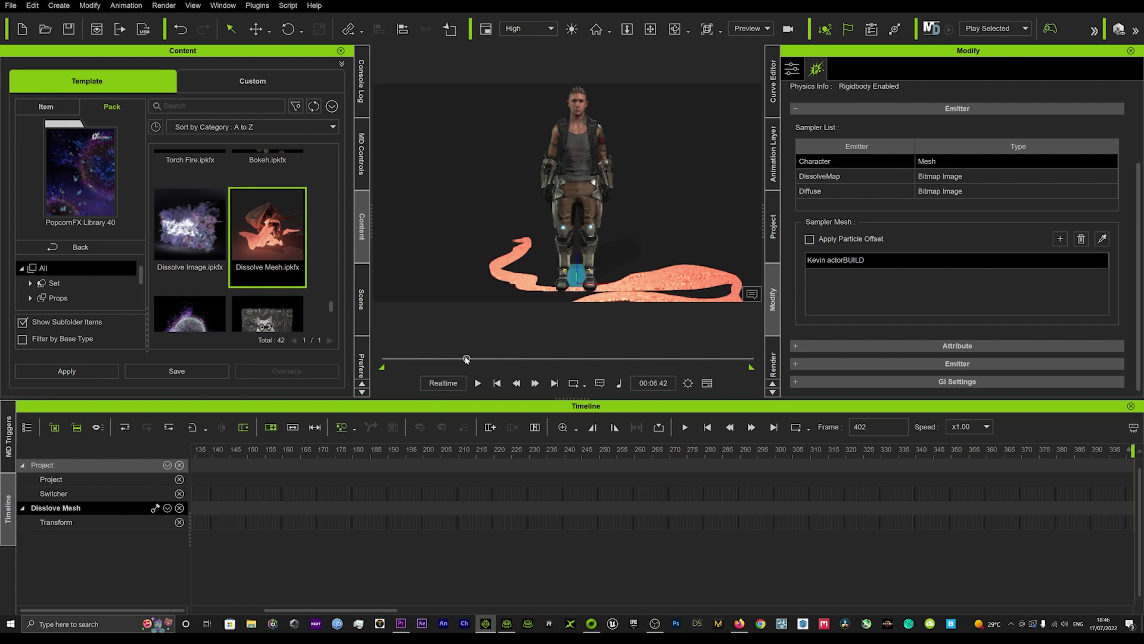
{"action": "left_click_drag", "start_coordinate": [466, 359], "coordinate": [404, 359]}
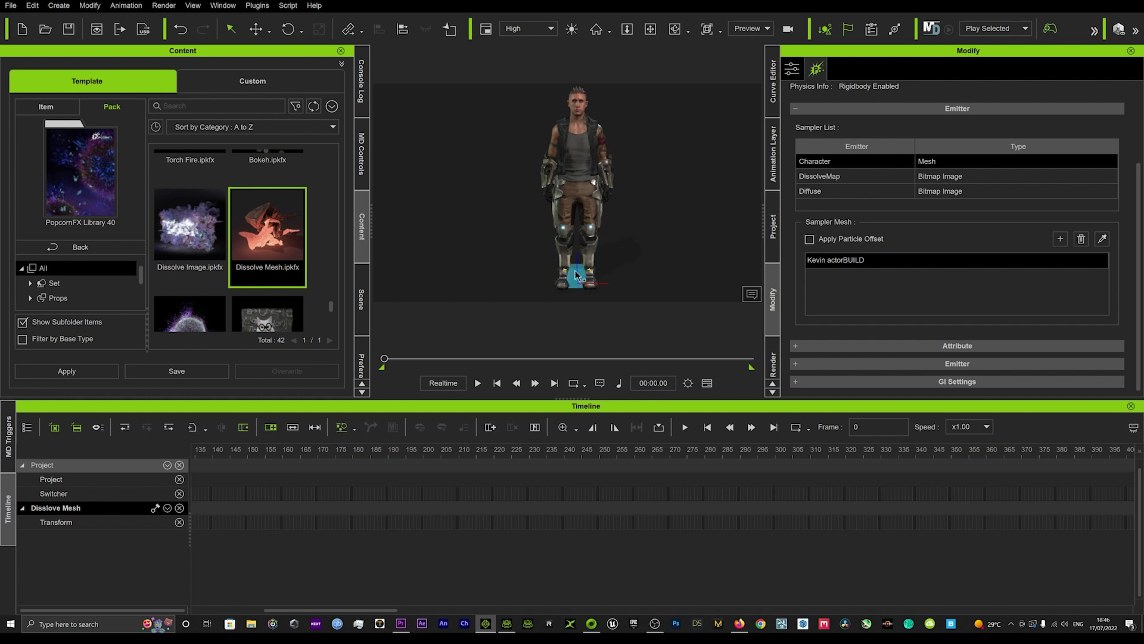
Toggle the General section's Emit to Off, start playback, then switch Emit back On.
{"action": "scroll", "coordinate": [827, 91], "scroll_direction": "up", "scroll_amount": 2}
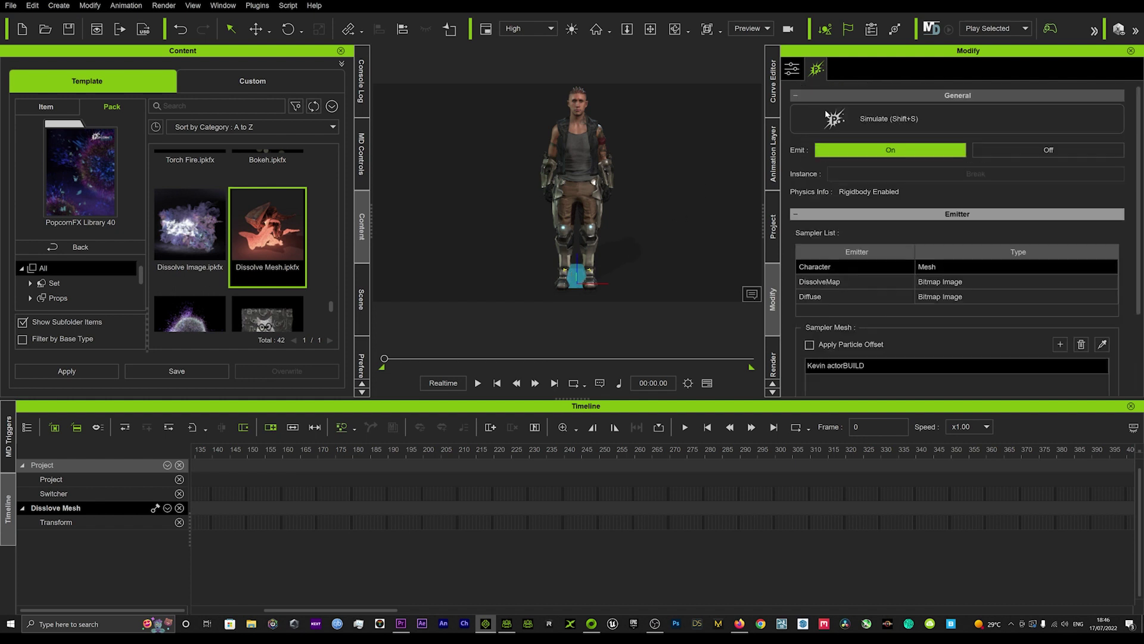
{"action": "left_click", "coordinate": [1015, 155]}
{"action": "key", "text": "space"}
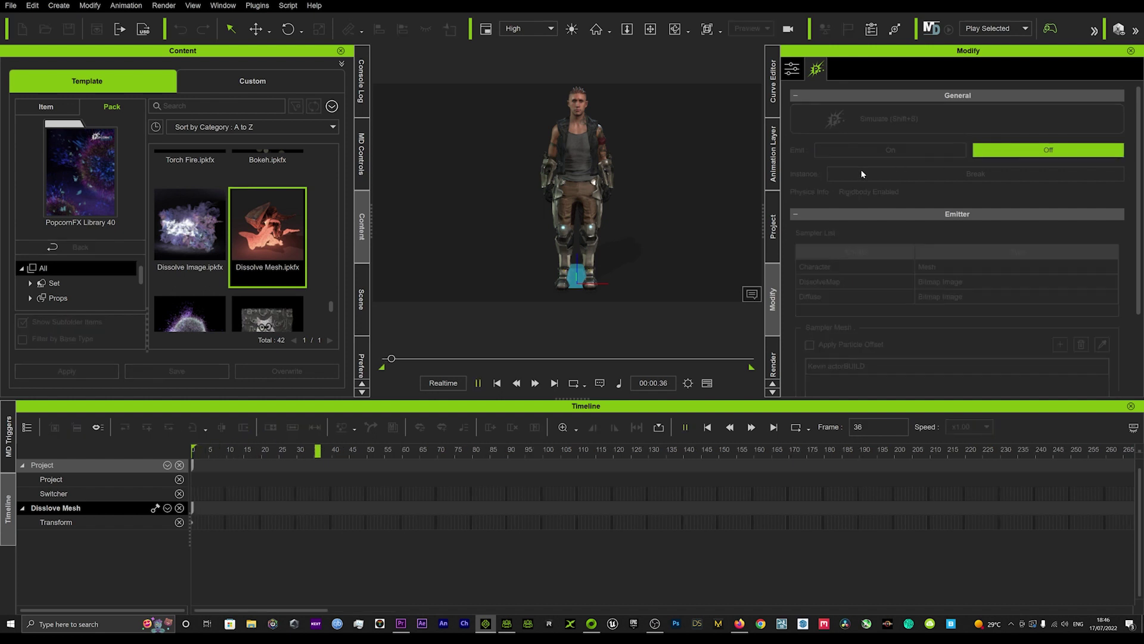
{"action": "left_click", "coordinate": [890, 153]}
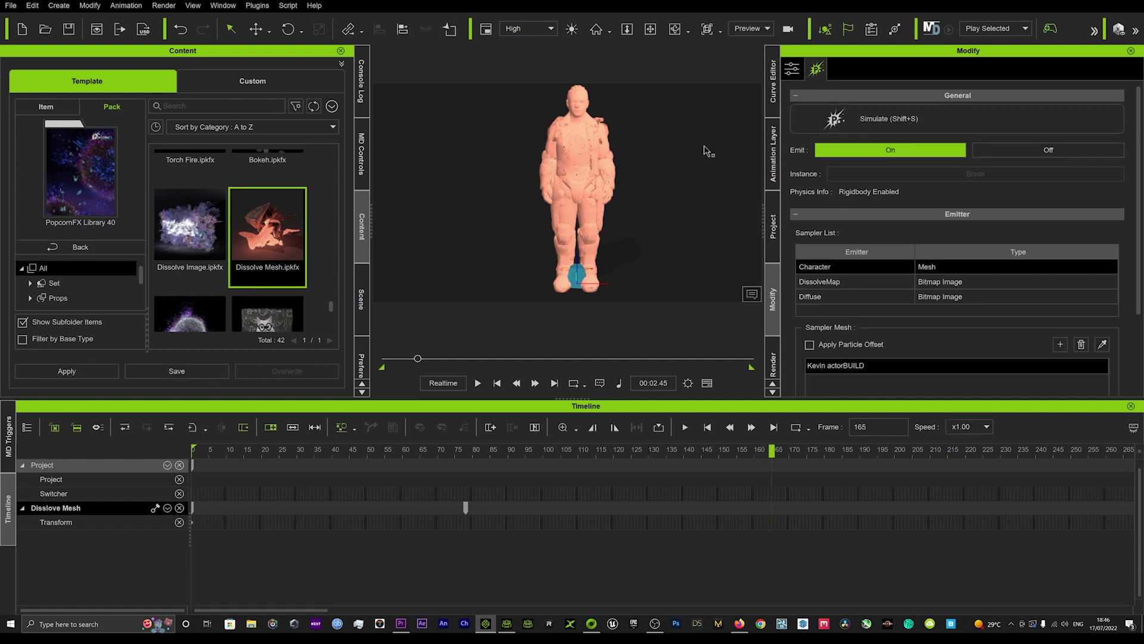
Select the character from the Scene list and expand his Material list in Modify.
{"action": "left_click", "coordinate": [360, 305]}
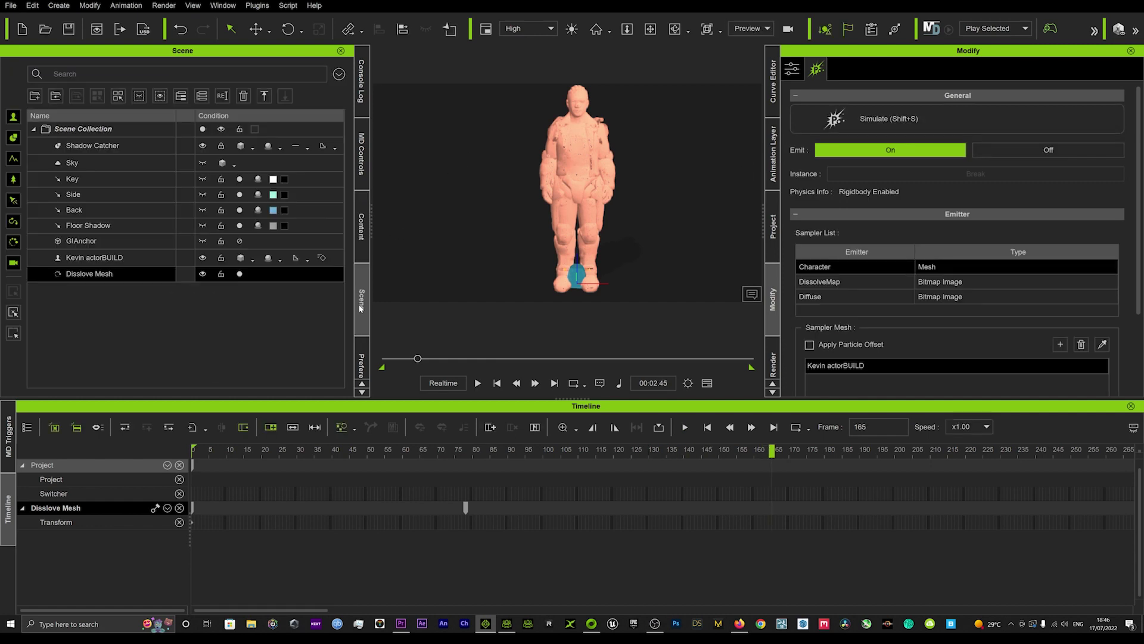
{"action": "left_click", "coordinate": [84, 262]}
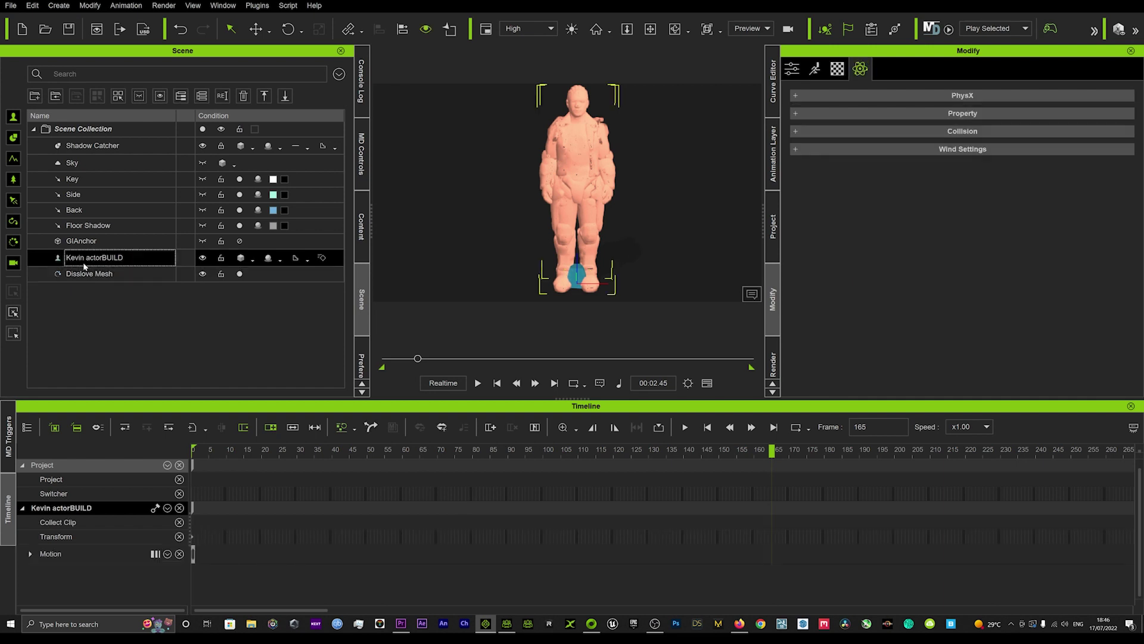
{"action": "left_click", "coordinate": [838, 69]}
{"action": "left_click", "coordinate": [849, 95]}
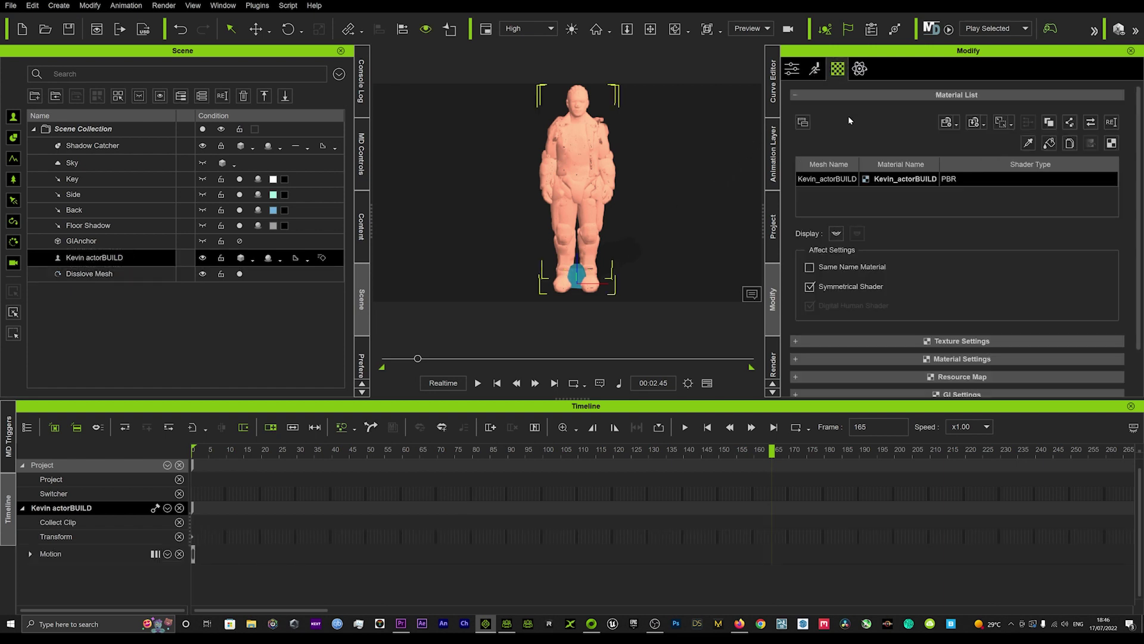
Expand the texture, Material Settings and resource map sections to reach Opacity.
{"action": "scroll", "coordinate": [868, 316], "scroll_direction": "down", "scroll_amount": 1}
{"action": "left_click", "coordinate": [874, 292]}
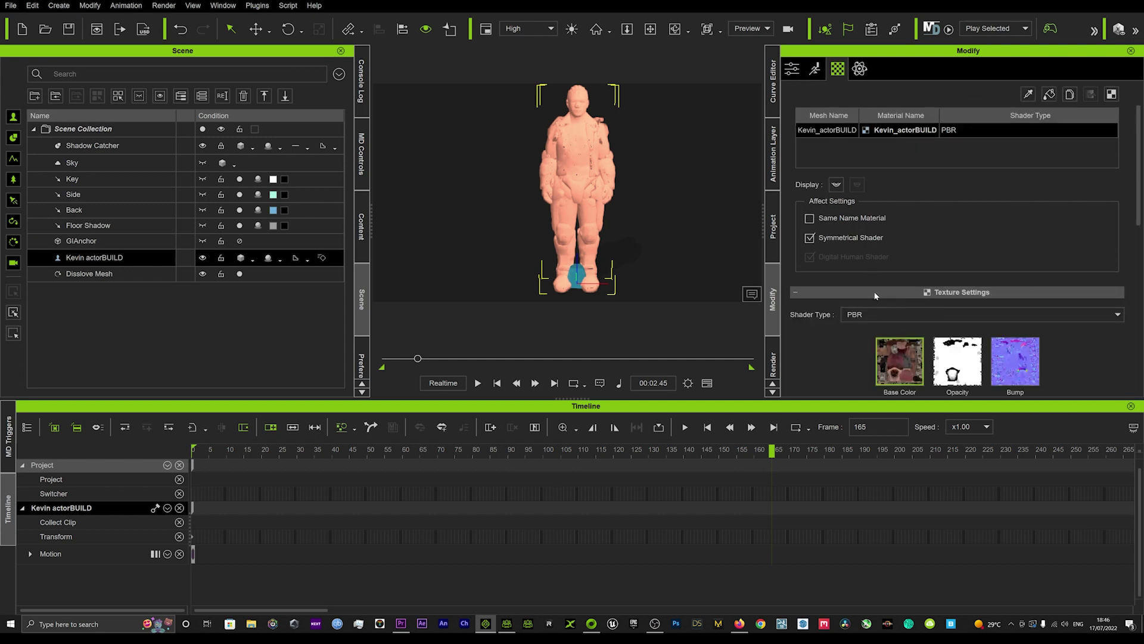
{"action": "scroll", "coordinate": [871, 302], "scroll_direction": "down", "scroll_amount": 10}
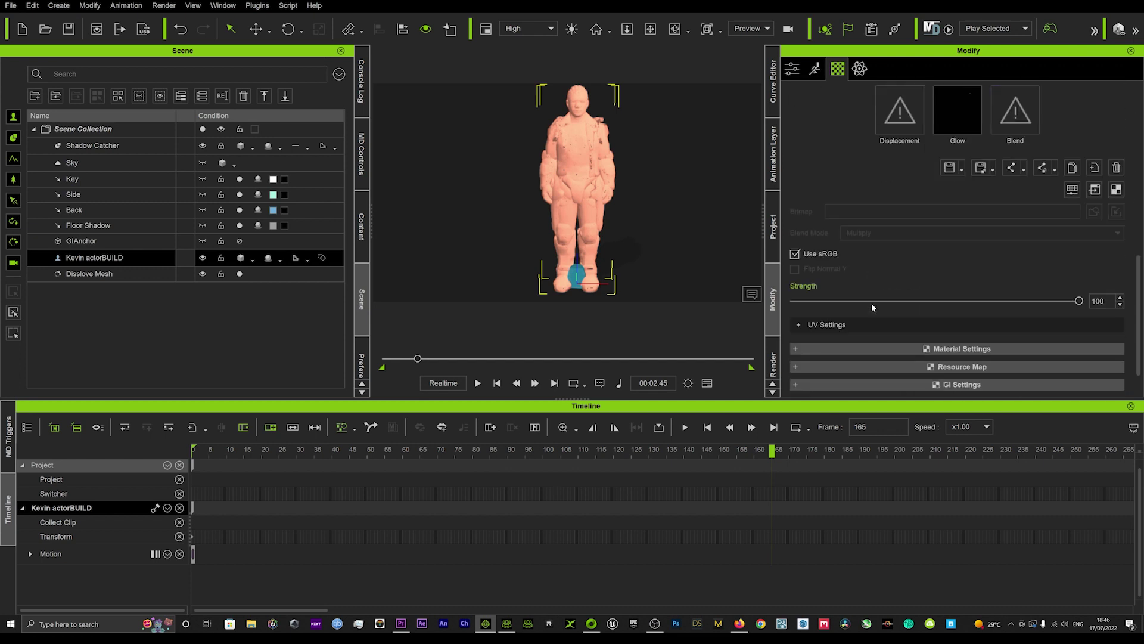
{"action": "left_click", "coordinate": [856, 349]}
{"action": "scroll", "coordinate": [837, 297], "scroll_direction": "down", "scroll_amount": 10}
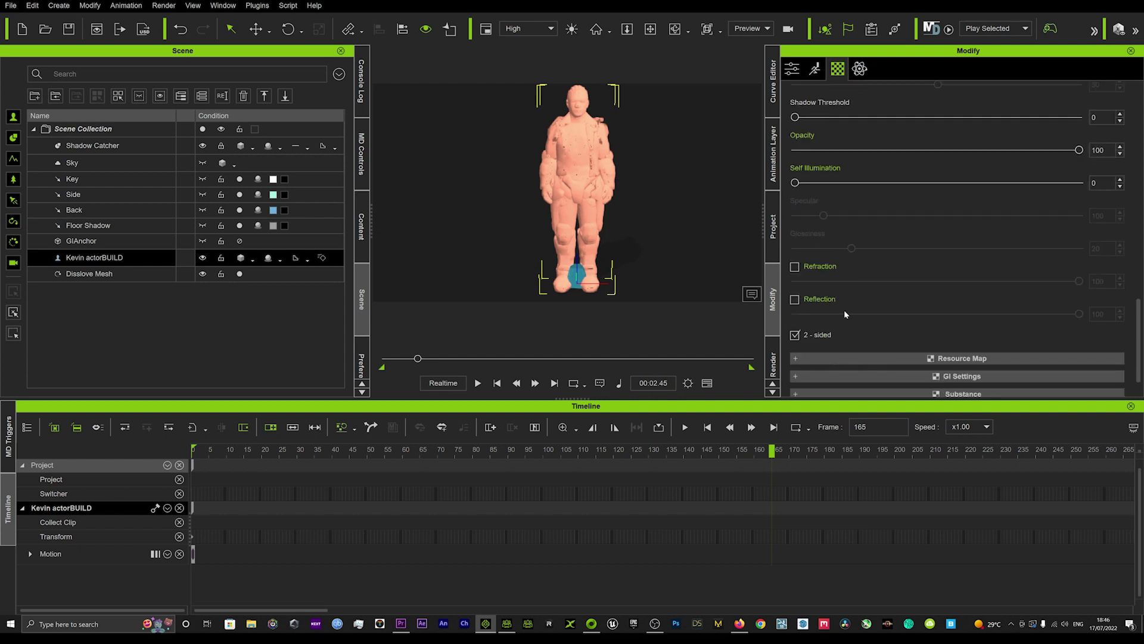
{"action": "left_click", "coordinate": [859, 359]}
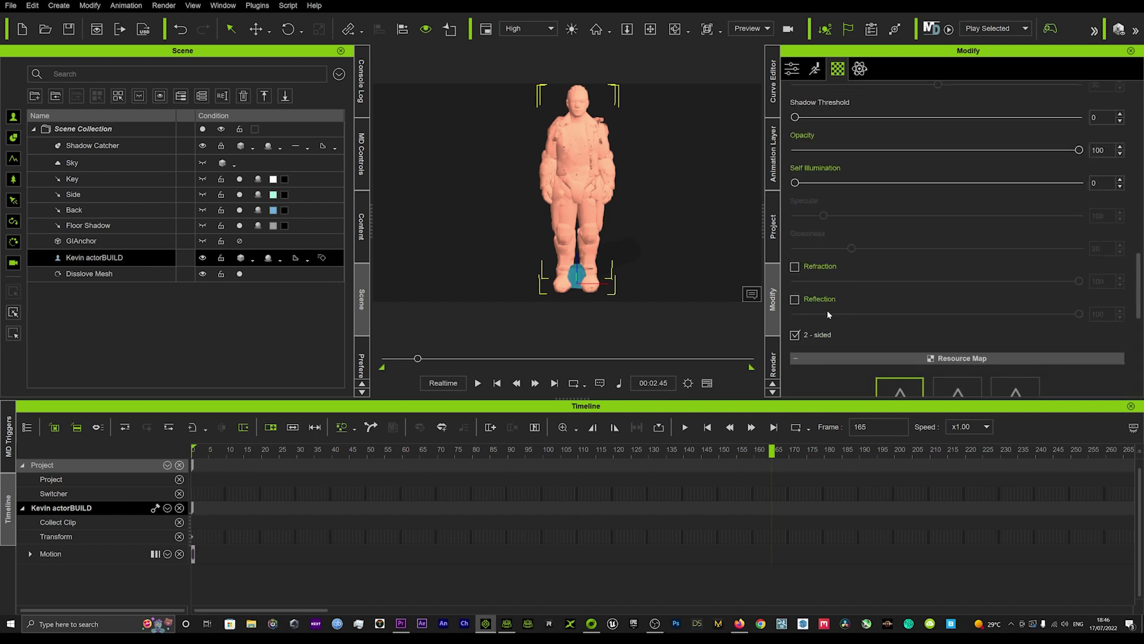
{"action": "scroll", "coordinate": [872, 262], "scroll_direction": "up", "scroll_amount": 1}
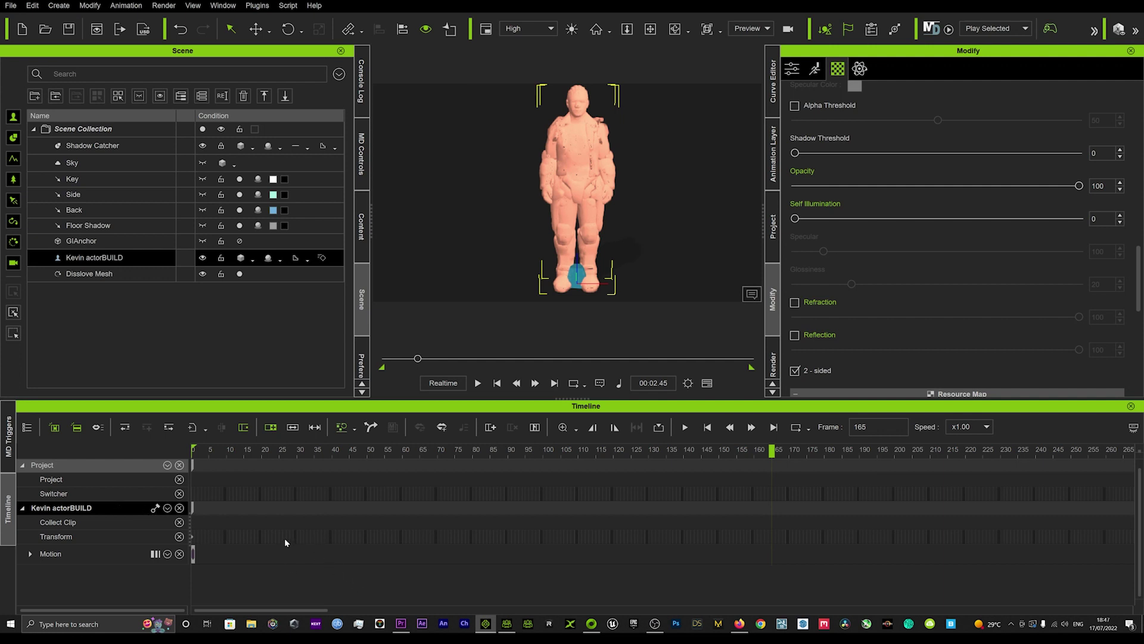
Set a key for the character at frame 160 and play through to frame 181.
{"action": "left_click", "coordinate": [755, 541]}
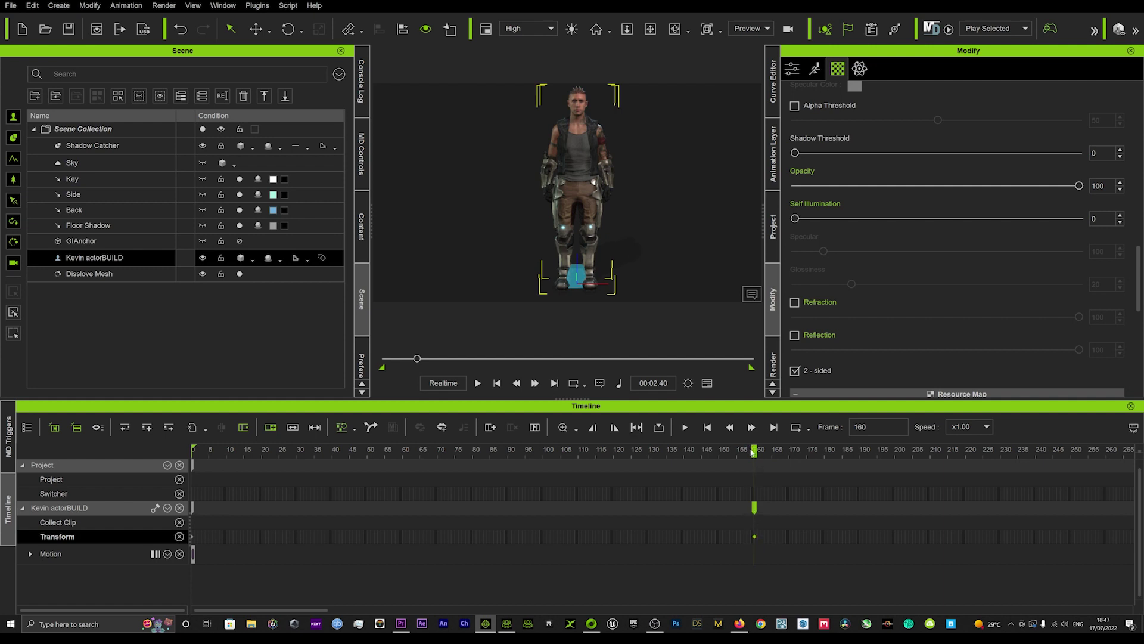
{"action": "key", "text": "space"}
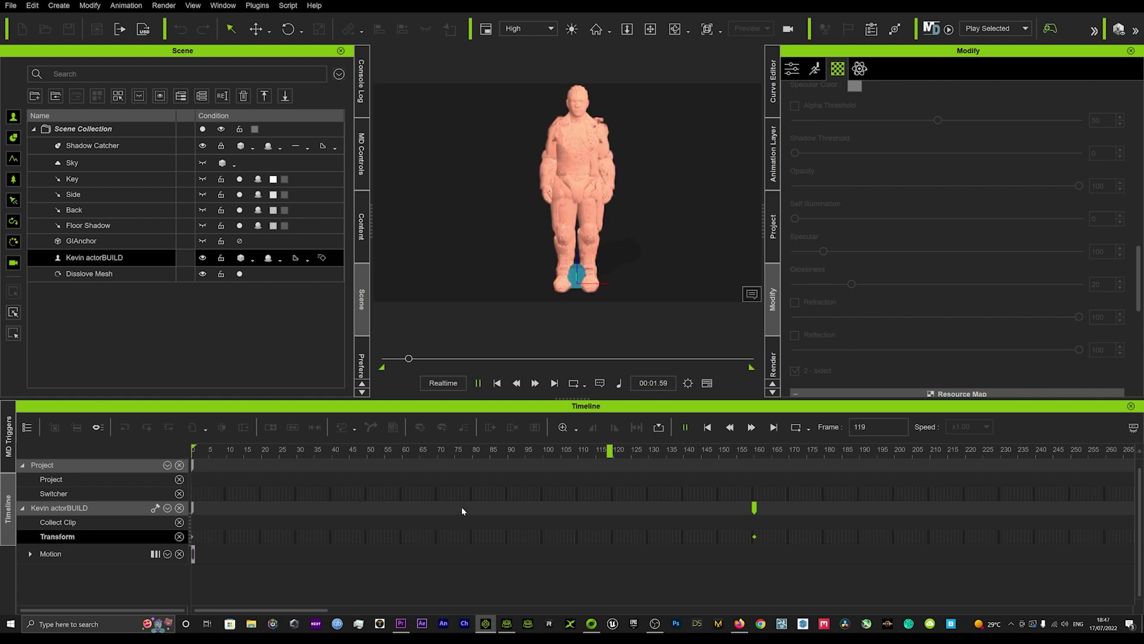
{"action": "key", "text": "space"}
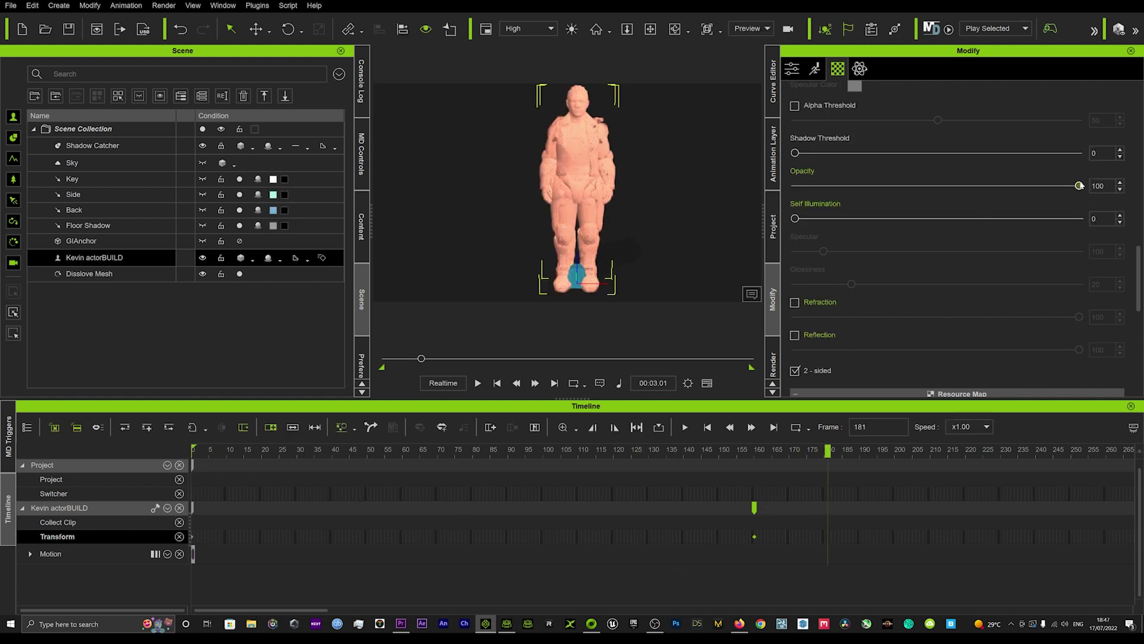
Lower the character's Opacity from 100 to 0, then replay the fade from frame 0.
{"action": "left_click_drag", "start_coordinate": [1080, 185], "coordinate": [721, 191]}
{"action": "key", "text": "space"}
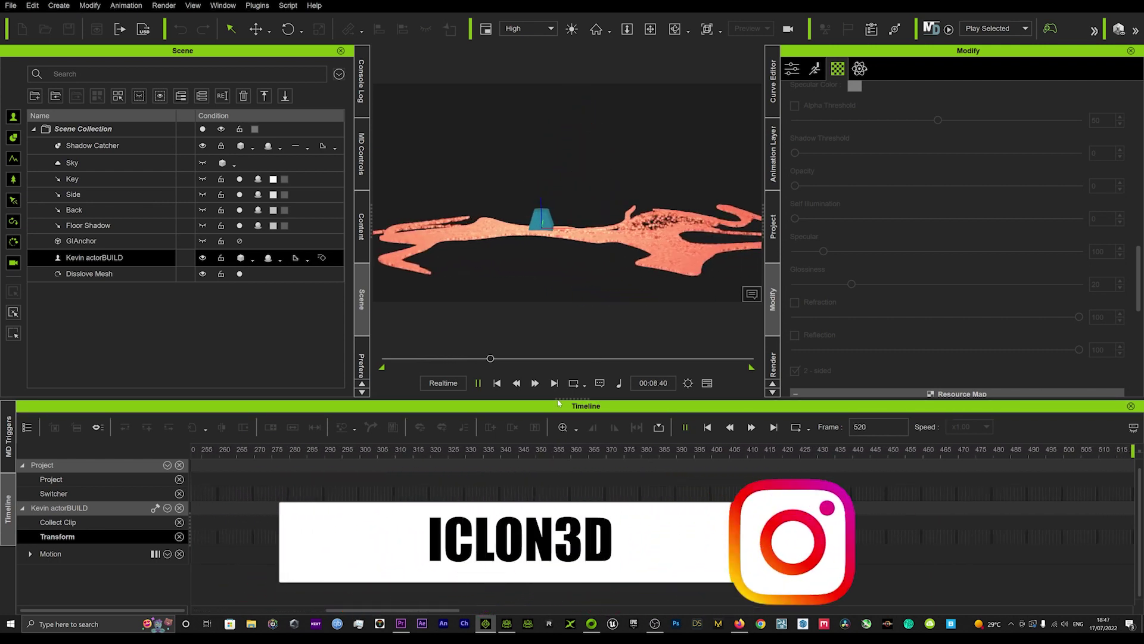
{"action": "left_click", "coordinate": [477, 383]}
{"action": "left_click", "coordinate": [497, 383]}
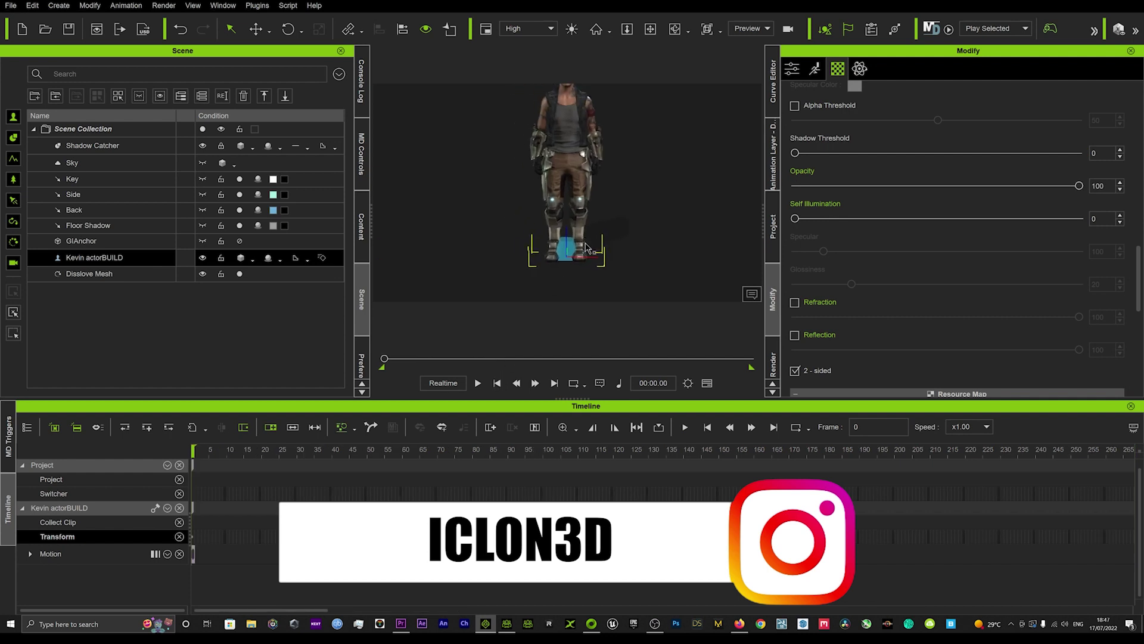
{"action": "key", "text": "space"}
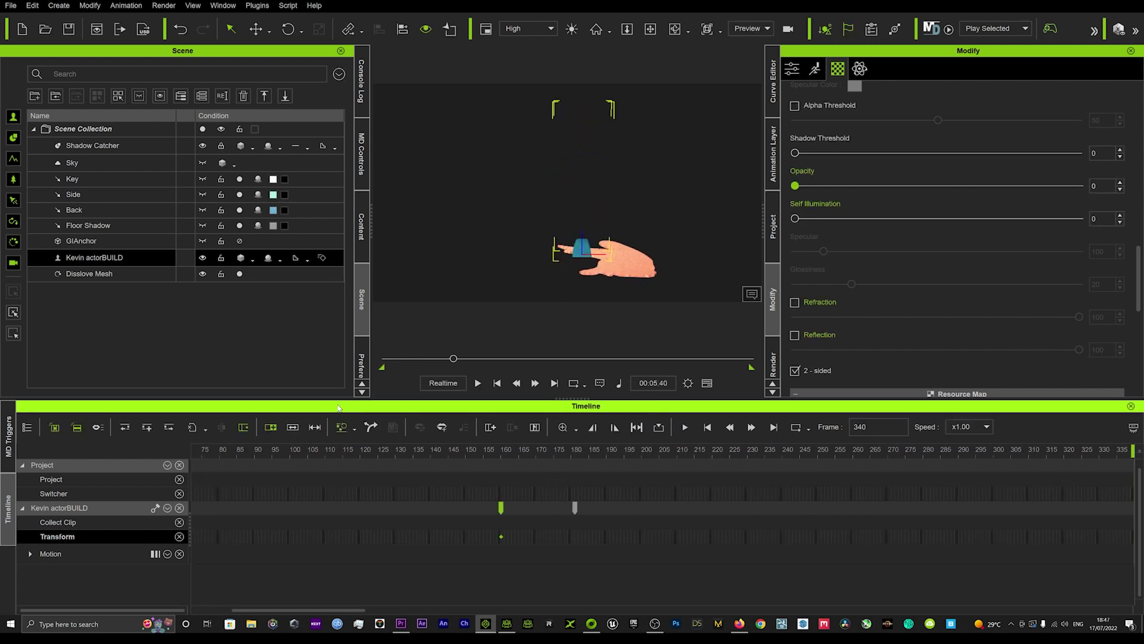
Return to frame 0 and zoom in on the character's head and chest.
{"action": "left_click", "coordinate": [385, 359]}
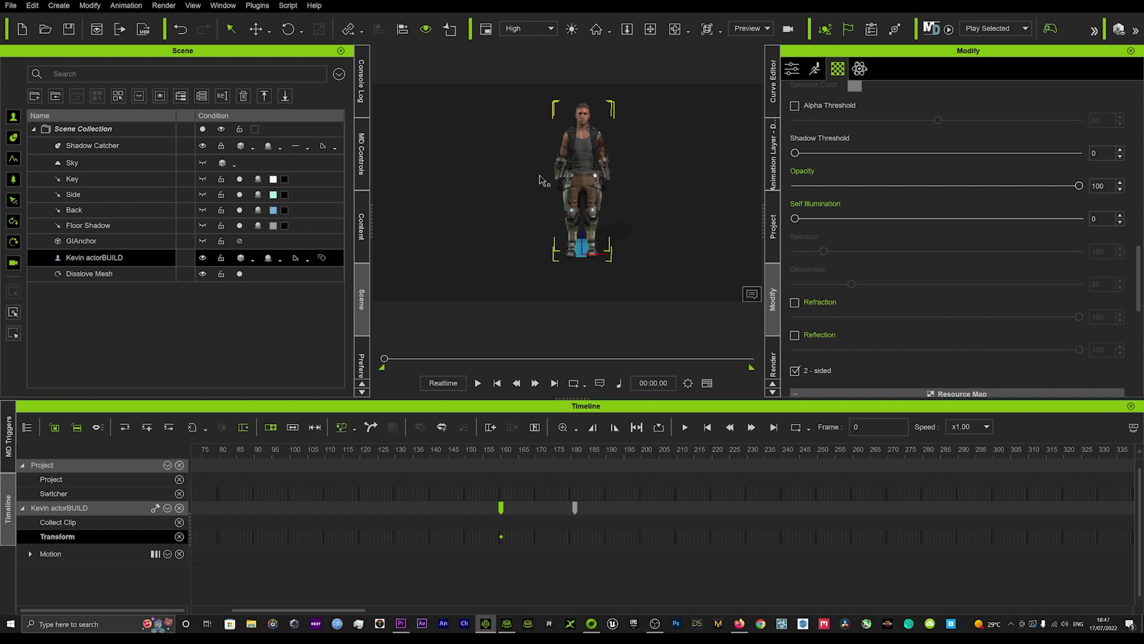
{"action": "scroll", "coordinate": [571, 154], "scroll_direction": "up", "scroll_amount": 8}
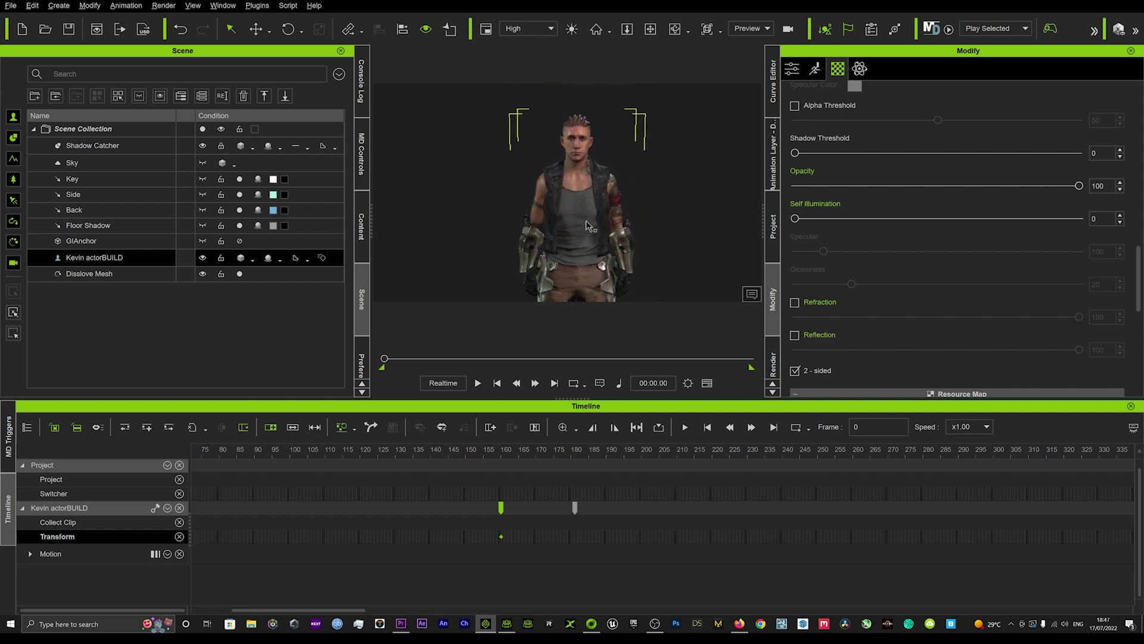
{"action": "middle_click_drag", "start_coordinate": [602, 216], "coordinate": [578, 273]}
Play and scrub around frame 130, then jump to the opacity key at frame 160.
{"action": "key", "text": "space"}
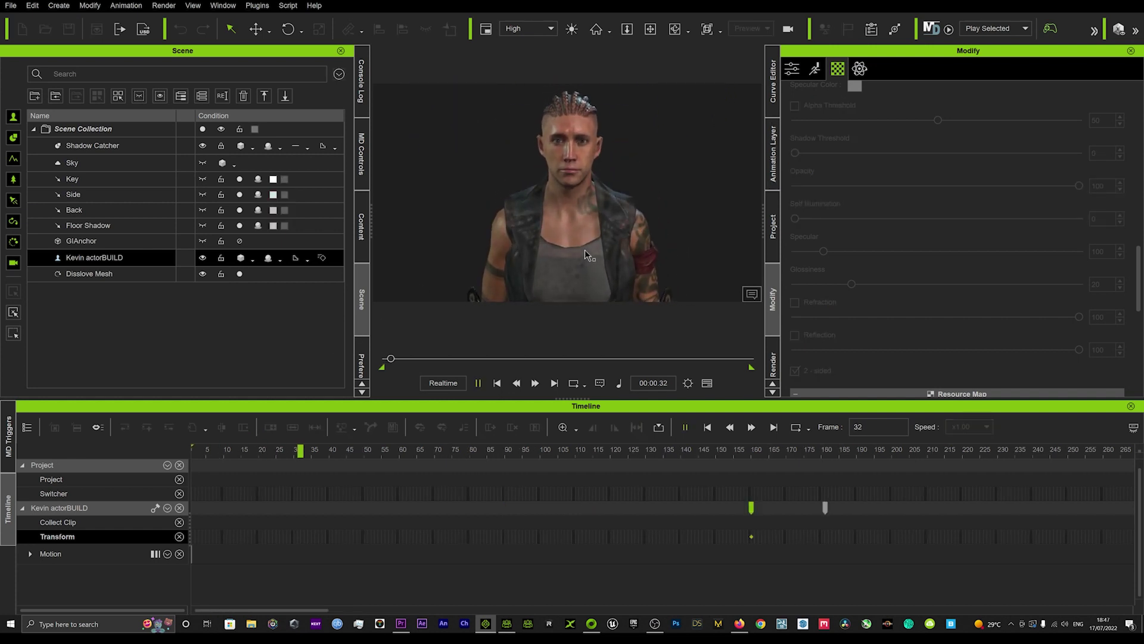
{"action": "left_click", "coordinate": [644, 464]}
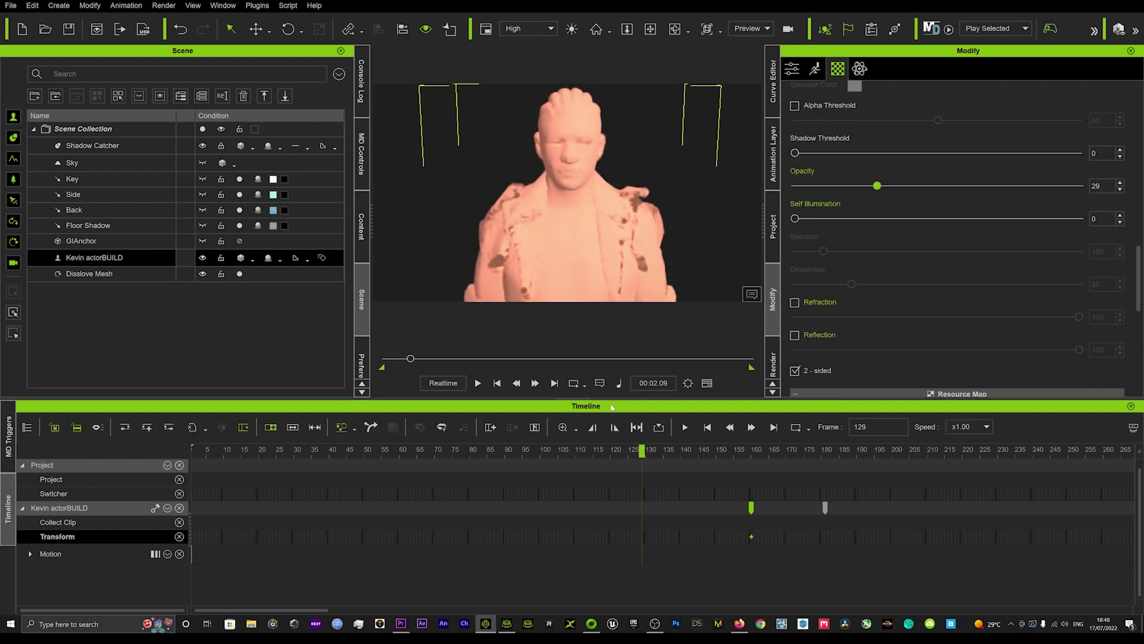
{"action": "left_click_drag", "start_coordinate": [641, 451], "coordinate": [193, 452]}
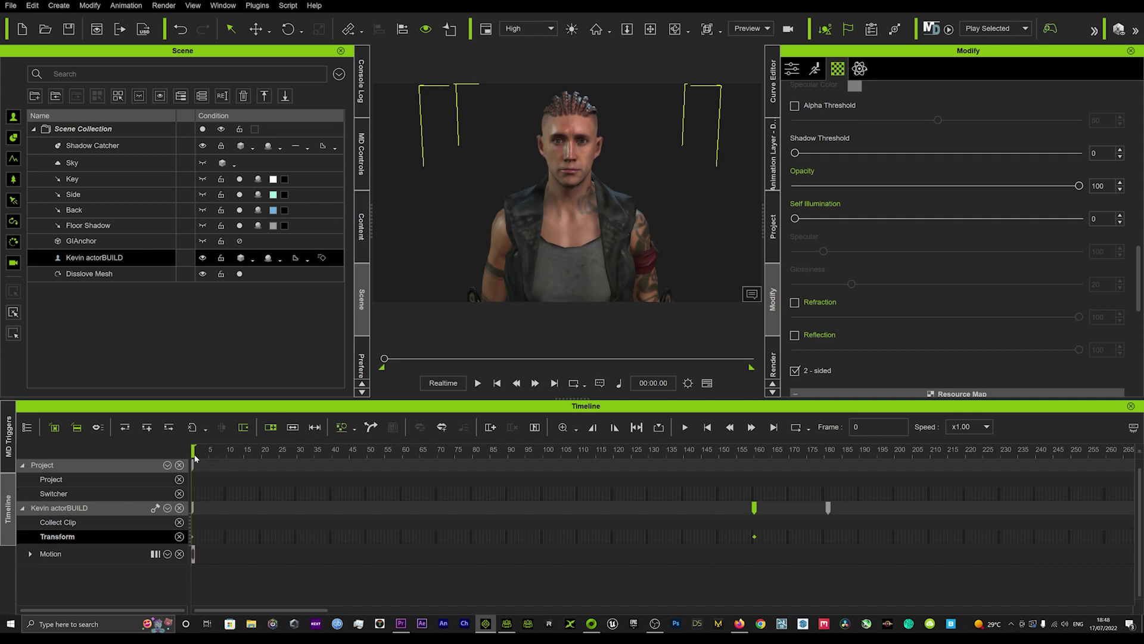
{"action": "key", "text": "space"}
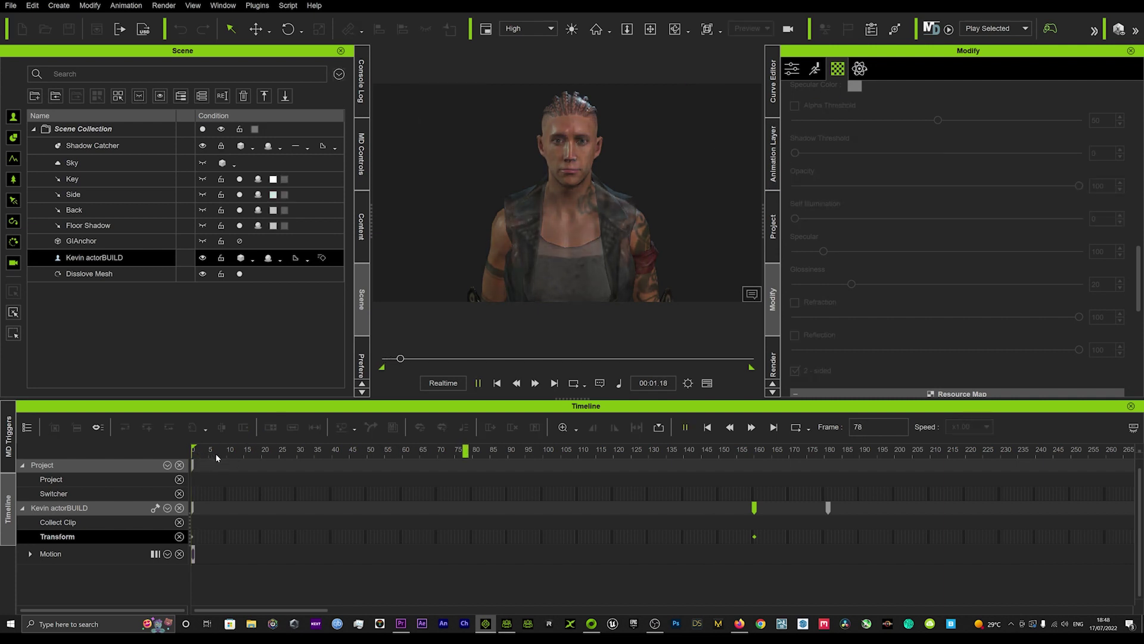
{"action": "key", "text": "space"}
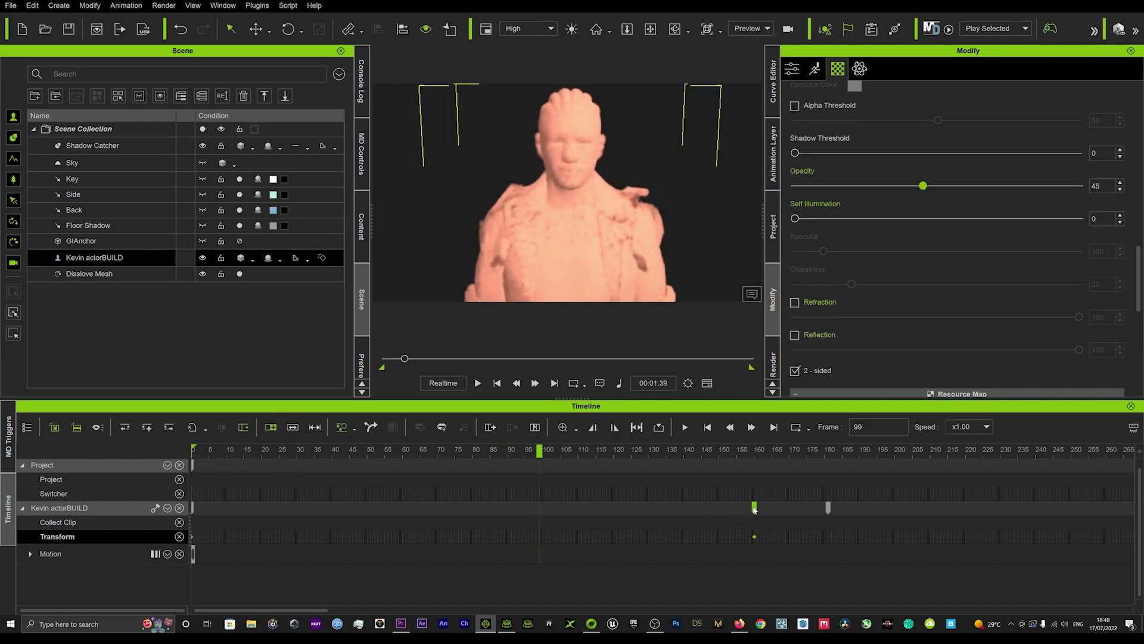
{"action": "double_click", "coordinate": [755, 508]}
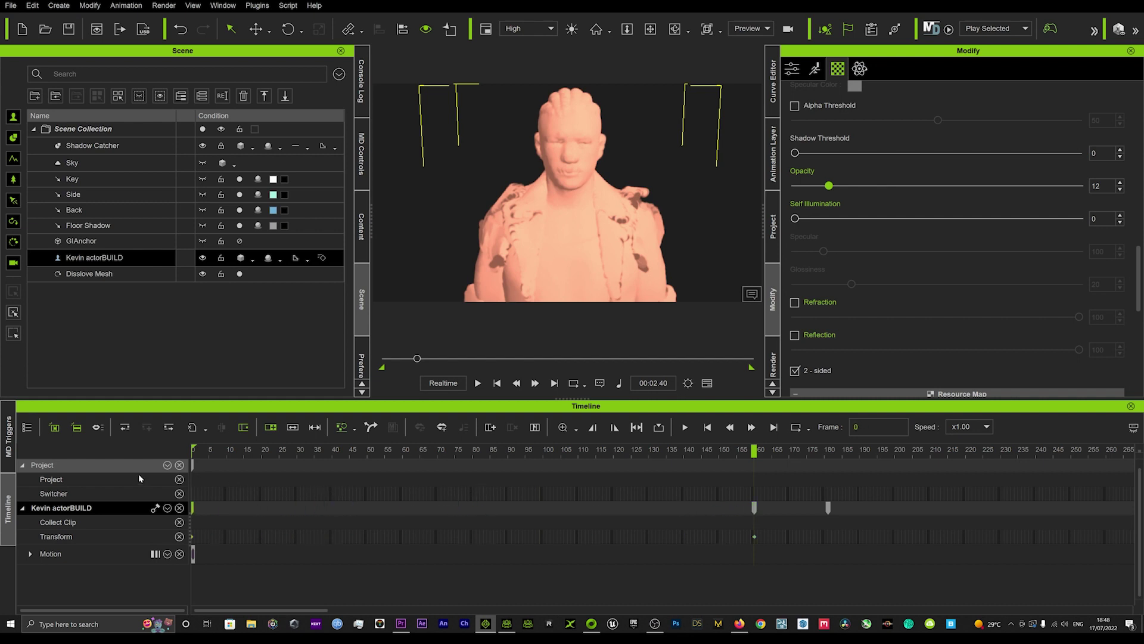
Scrub from frame 66 back to 0, replay, and check opacity around frame 99.
{"action": "key", "text": "Home"}
{"action": "left_click", "coordinate": [425, 451]}
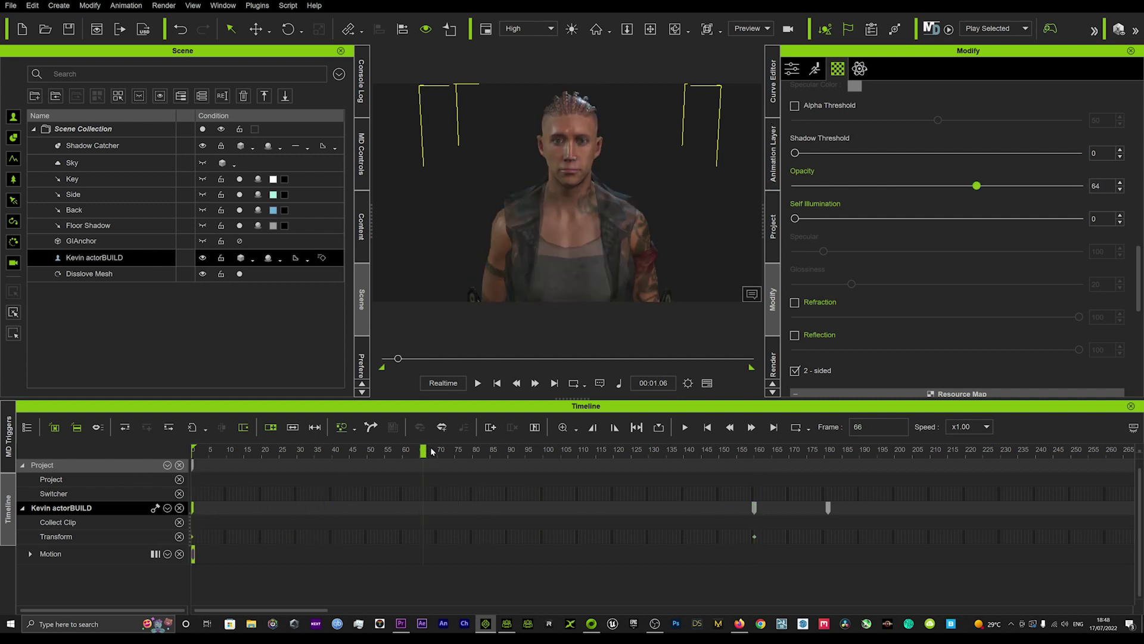
{"action": "left_click_drag", "start_coordinate": [432, 452], "coordinate": [316, 454]}
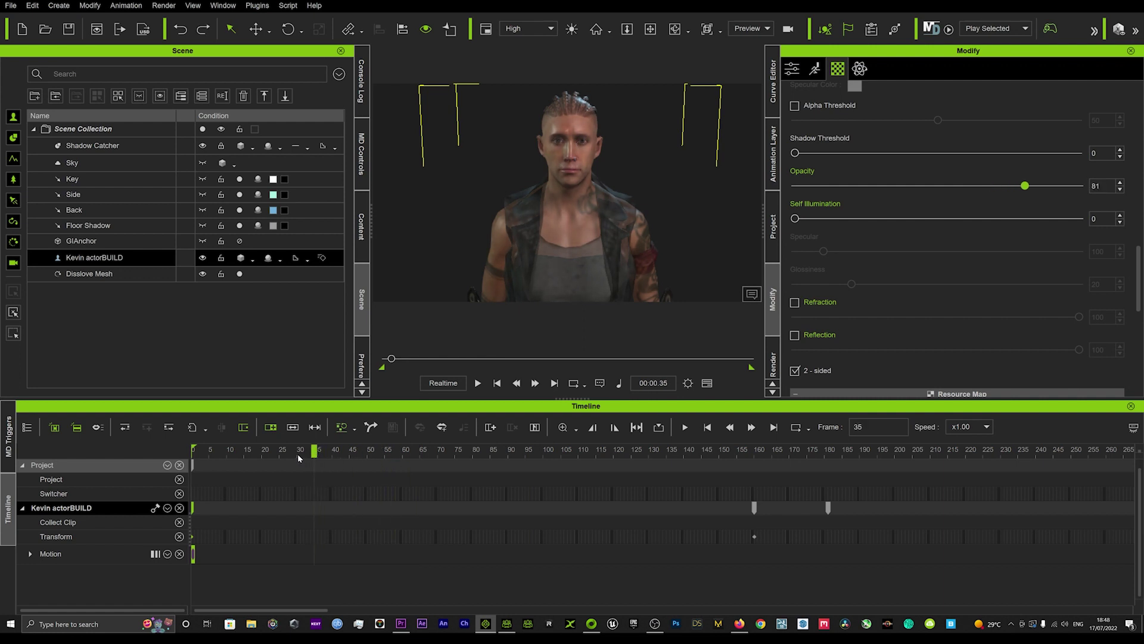
{"action": "left_click_drag", "start_coordinate": [264, 454], "coordinate": [125, 456]}
{"action": "key", "text": "space"}
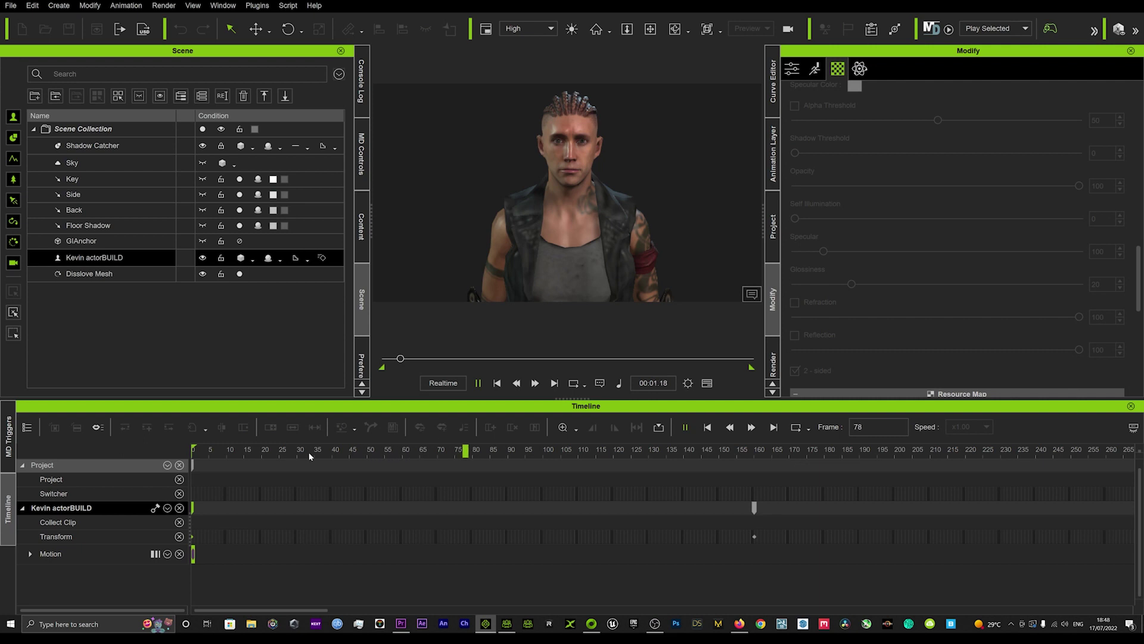
{"action": "key", "text": "space"}
{"action": "left_click_drag", "start_coordinate": [459, 448], "coordinate": [100, 448]}
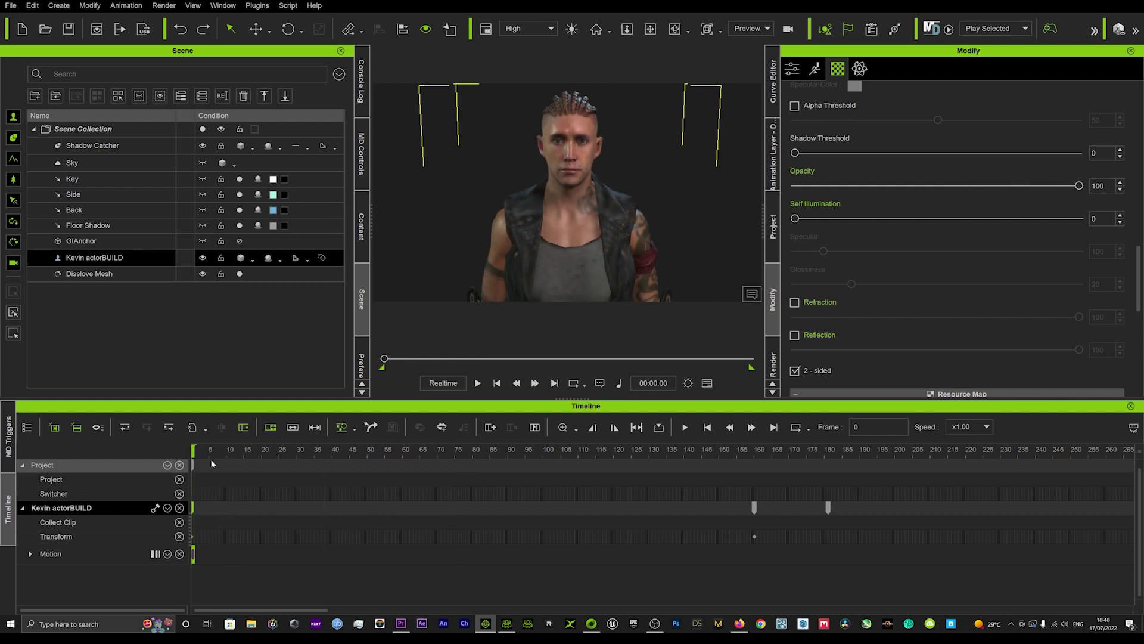
Key Opacity at 100 on frame 3 and slide that key later to about frame 150.
{"action": "left_click", "coordinate": [202, 538]}
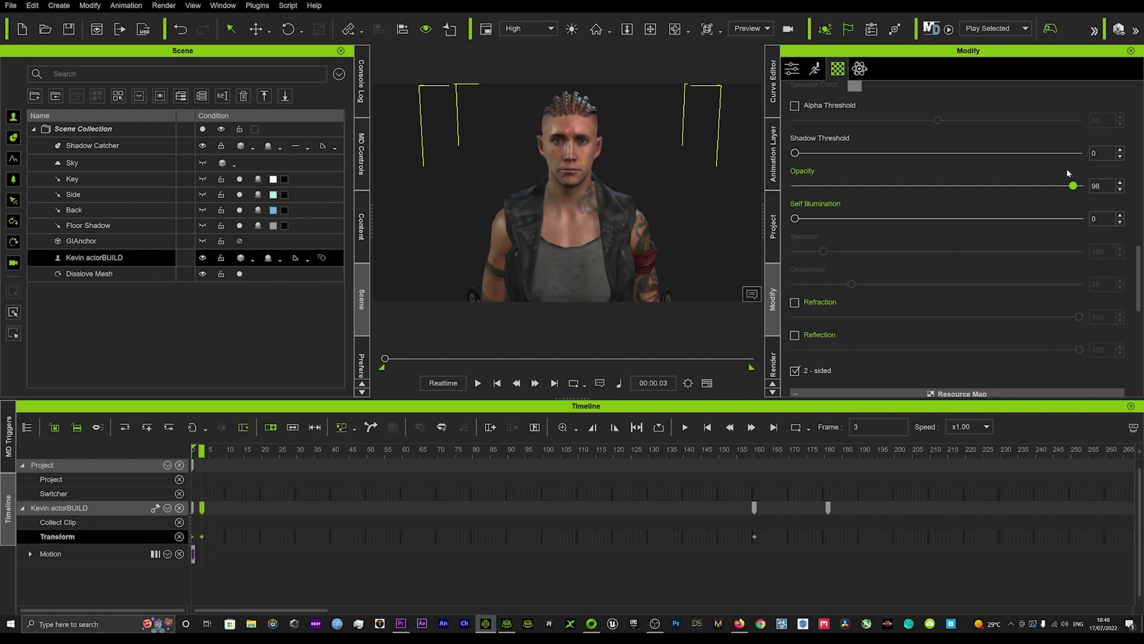
{"action": "left_click_drag", "start_coordinate": [1074, 187], "coordinate": [1081, 186]}
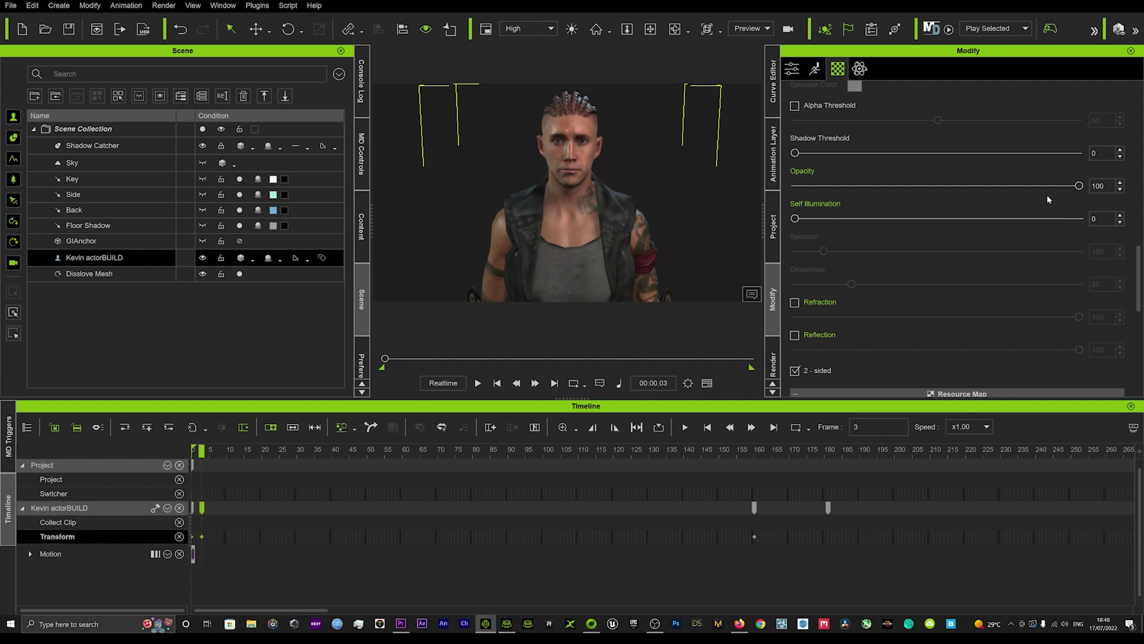
{"action": "left_click", "coordinate": [203, 507]}
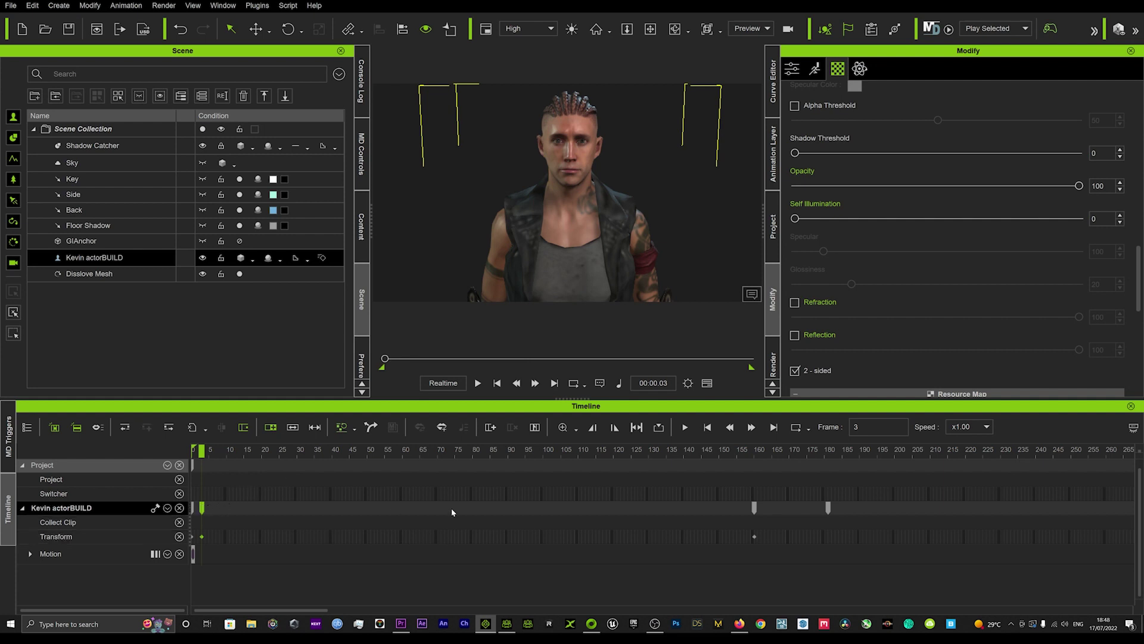
{"action": "right_click", "coordinate": [708, 515]}
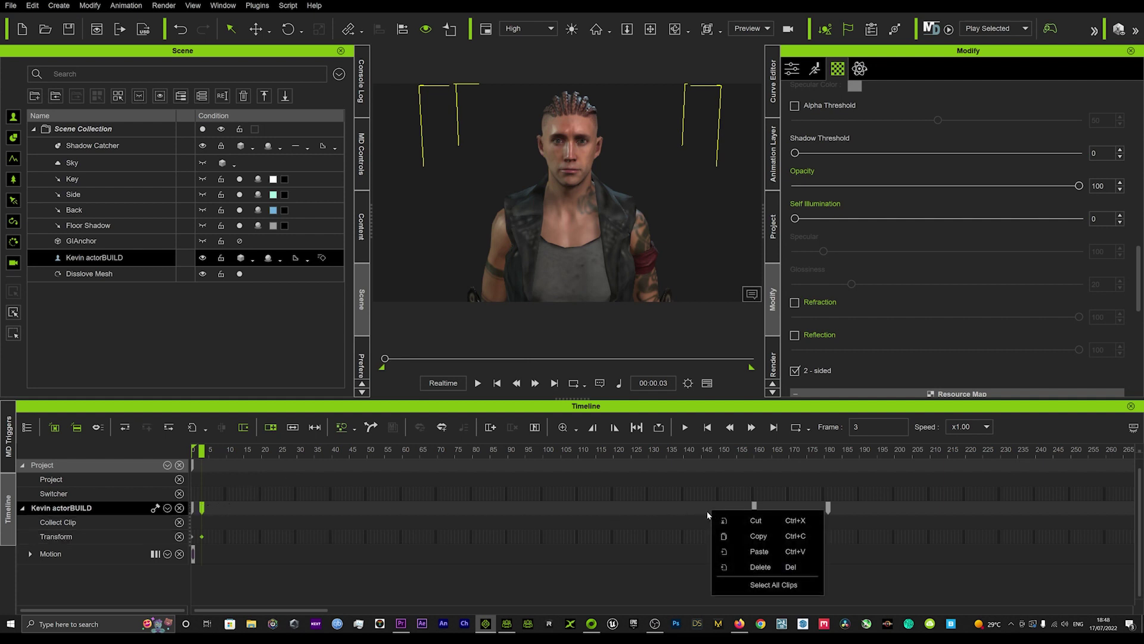
{"action": "left_click", "coordinate": [202, 508]}
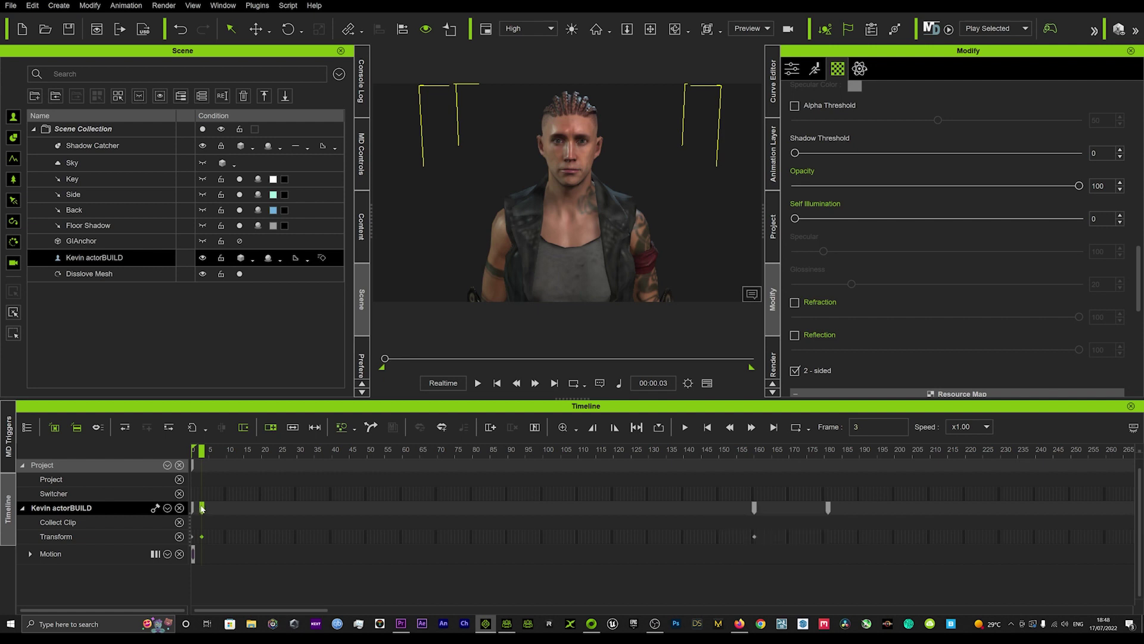
{"action": "right_click", "coordinate": [446, 527]}
{"action": "left_click_drag", "start_coordinate": [703, 530], "coordinate": [707, 529]}
Check frames 64 and 35, then play the revised melt from the first frame.
{"action": "left_click", "coordinate": [420, 452]}
{"action": "left_click_drag", "start_coordinate": [393, 479], "coordinate": [298, 472]}
{"action": "left_click", "coordinate": [194, 510]}
{"action": "key", "text": "space"}
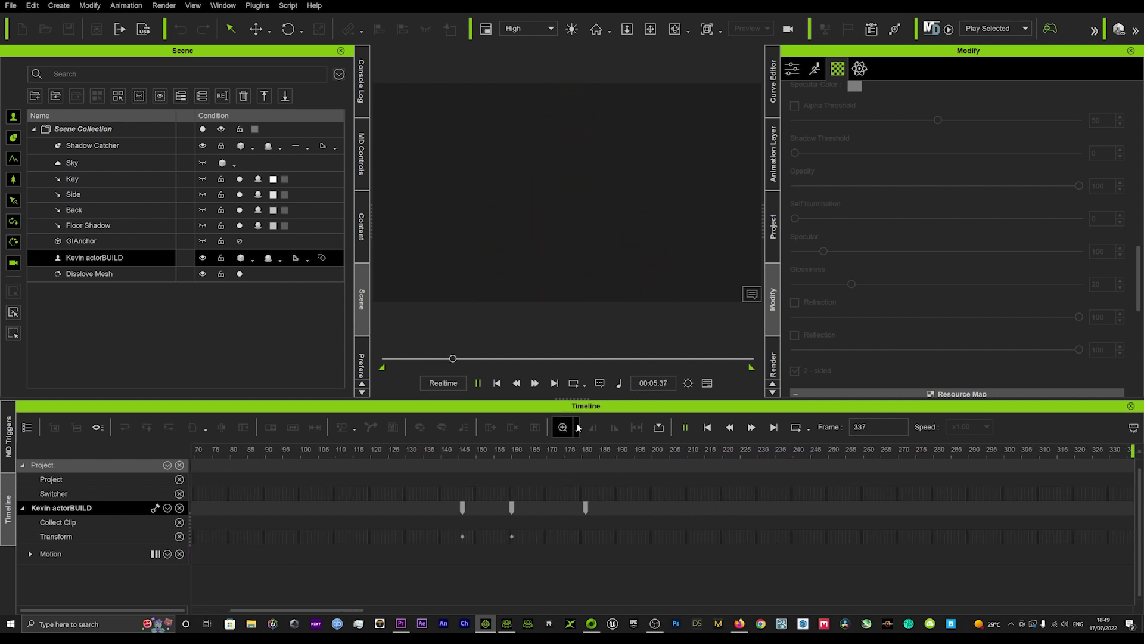
Rewind to frame 0, zoom out to the full body, and play the melt.
{"action": "left_click", "coordinate": [497, 383]}
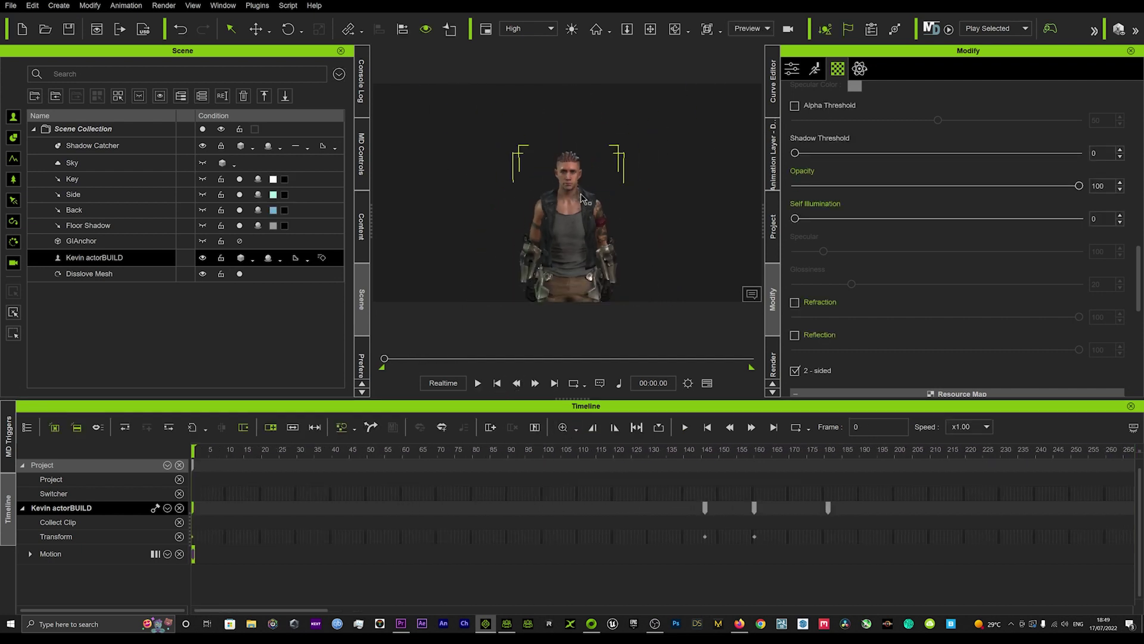
{"action": "scroll", "coordinate": [583, 203], "scroll_direction": "down", "scroll_amount": 3}
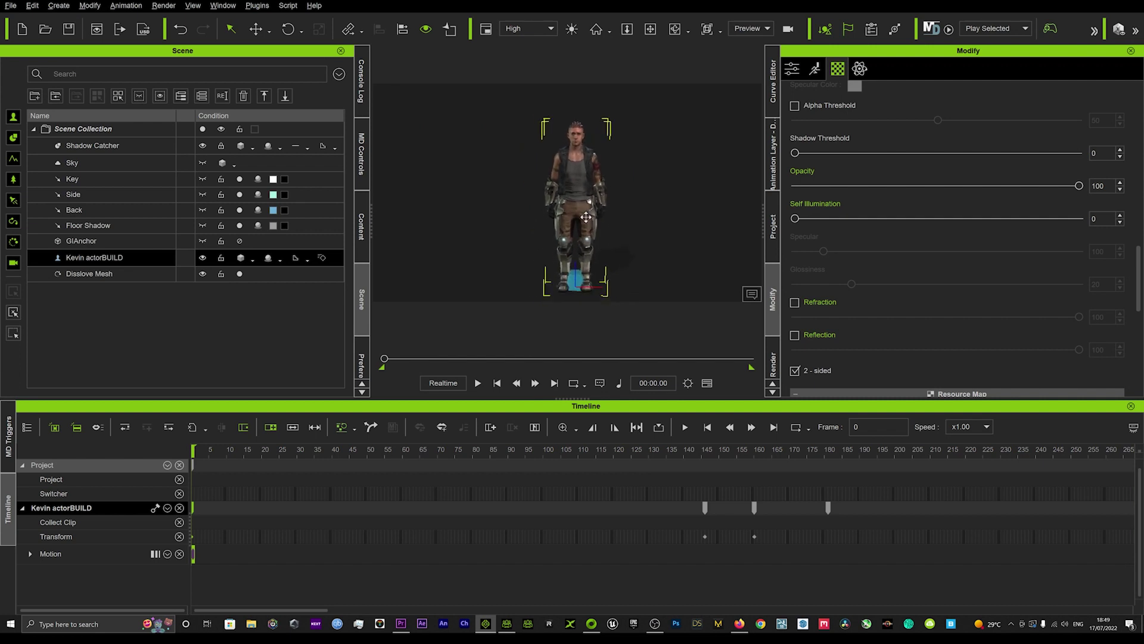
{"action": "key", "text": "space"}
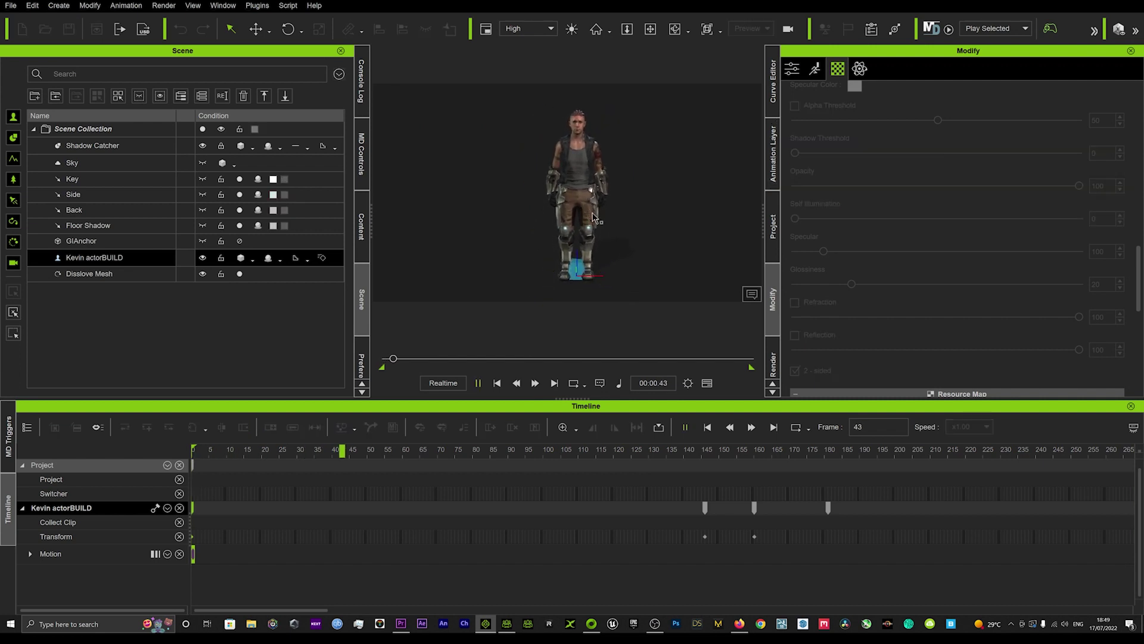